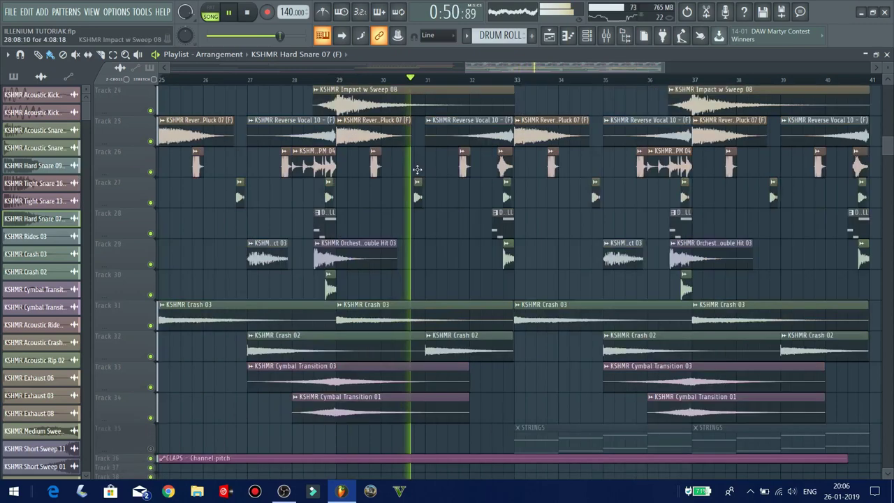
- Look through the drum, effects and muted melodic tracks in the playlist while the song plays
{"action": "scroll", "coordinate": [417, 169], "scroll_direction": "down", "scroll_amount": 2}
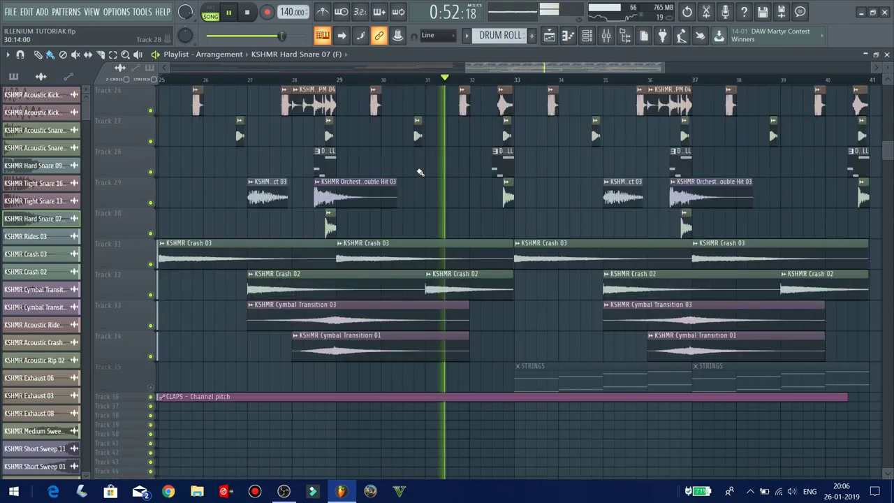
{"action": "scroll", "coordinate": [418, 171], "scroll_direction": "up", "scroll_amount": 5}
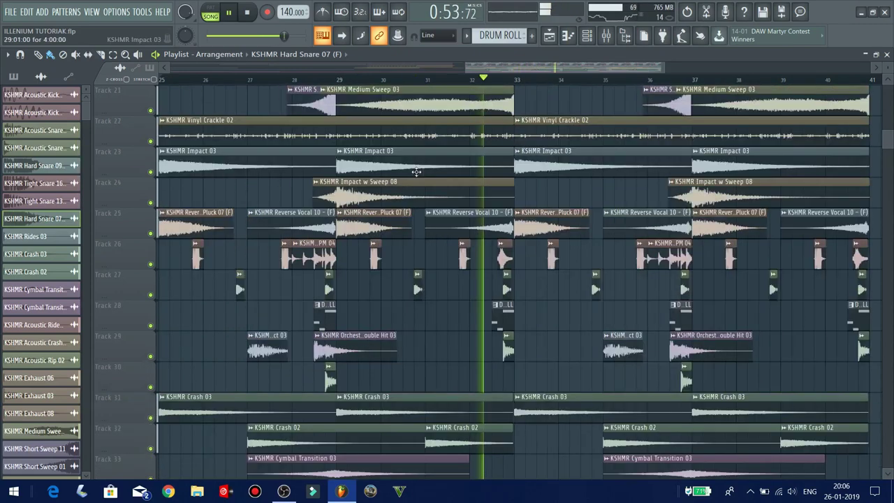
{"action": "scroll", "coordinate": [418, 173], "scroll_direction": "up", "scroll_amount": 4}
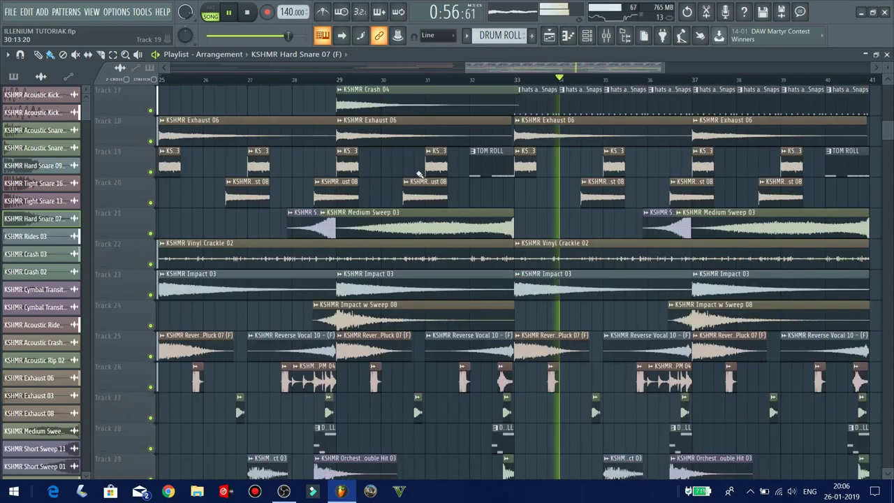
{"action": "scroll", "coordinate": [419, 173], "scroll_direction": "up", "scroll_amount": 6}
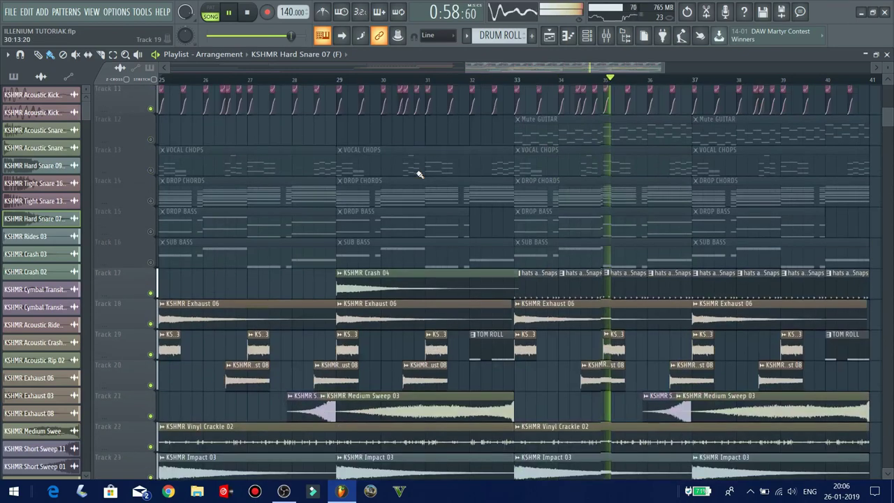
{"action": "scroll", "coordinate": [419, 174], "scroll_direction": "up", "scroll_amount": 10}
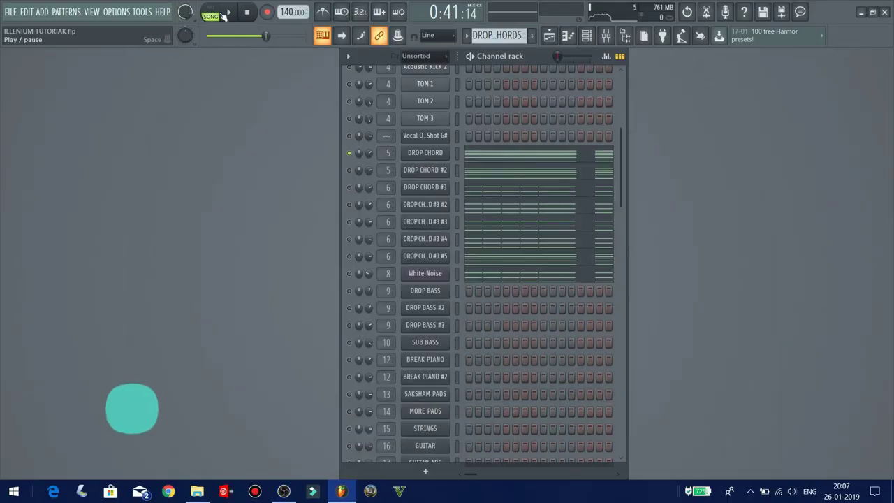
- Play the DROP CHORDS pattern in pattern mode, solo its layers from DROP CHORD #2 through White Noise one by one, and re-enable all channels
{"action": "left_click", "coordinate": [230, 13]}
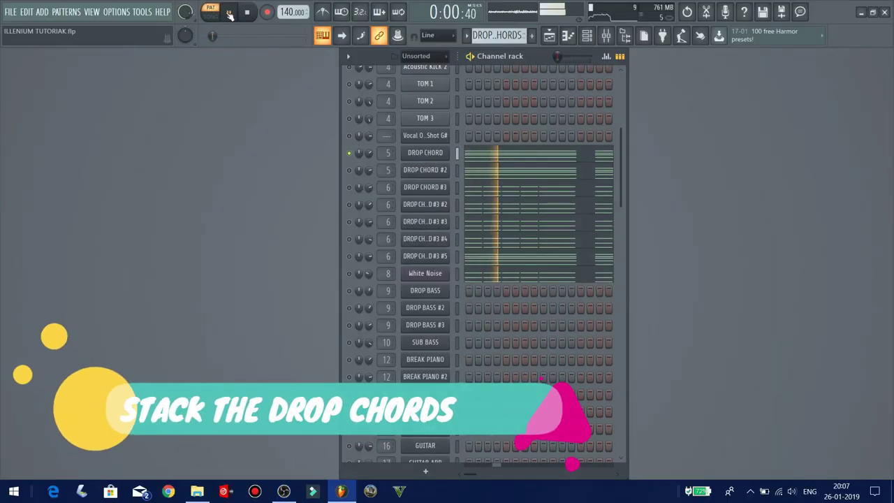
{"action": "left_click", "coordinate": [350, 170]}
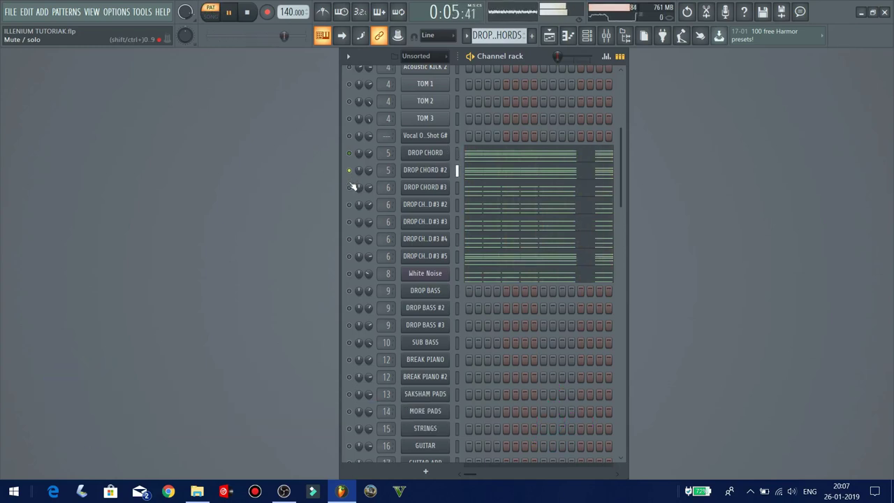
{"action": "left_click", "coordinate": [350, 189]}
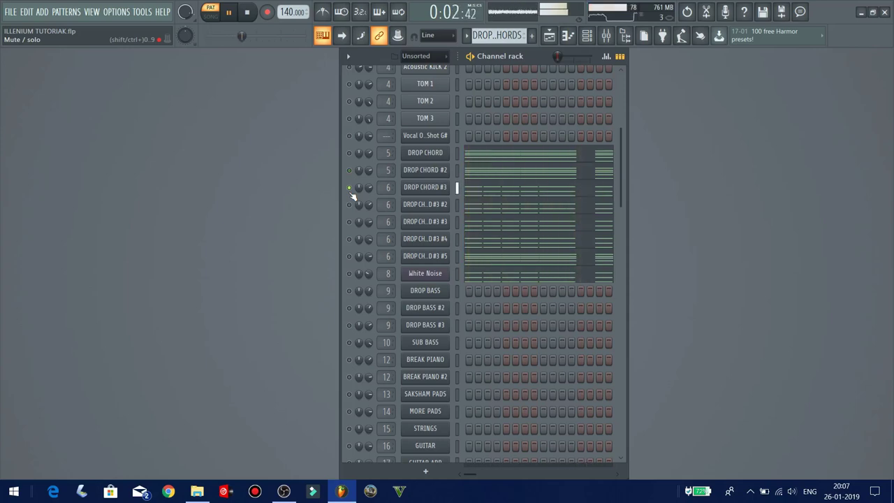
{"action": "left_click", "coordinate": [350, 205]}
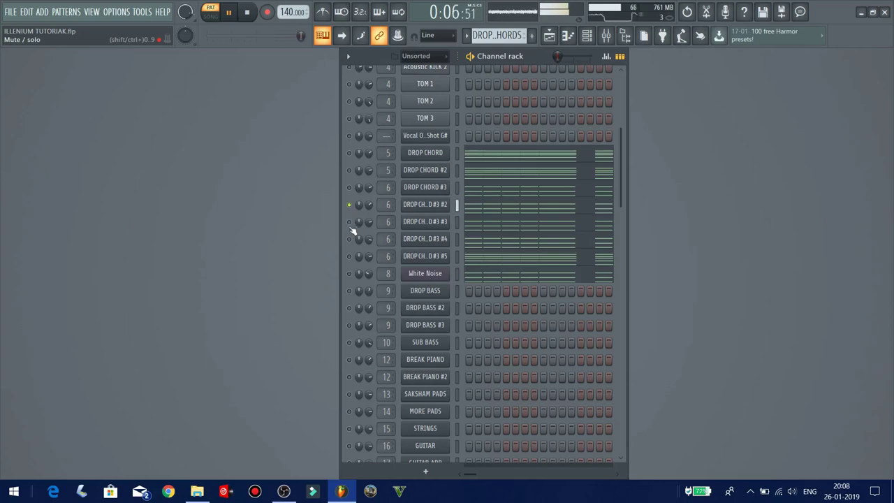
{"action": "left_click", "coordinate": [350, 223]}
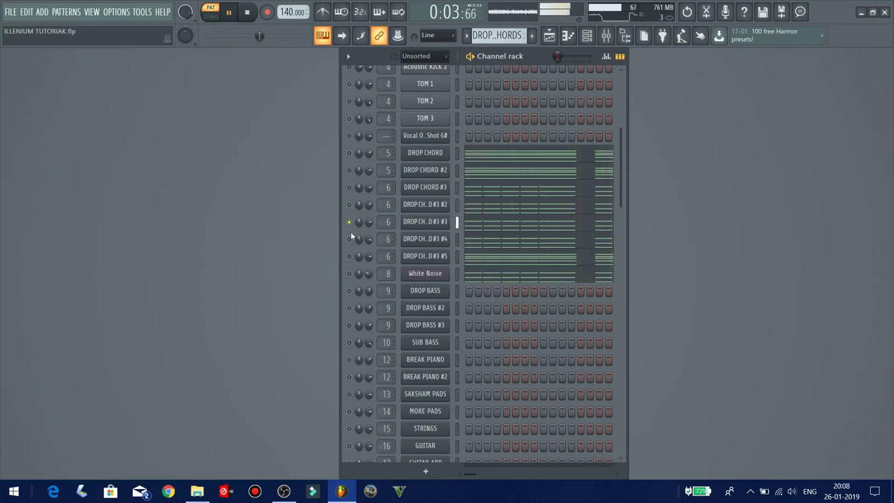
{"action": "left_click", "coordinate": [350, 239]}
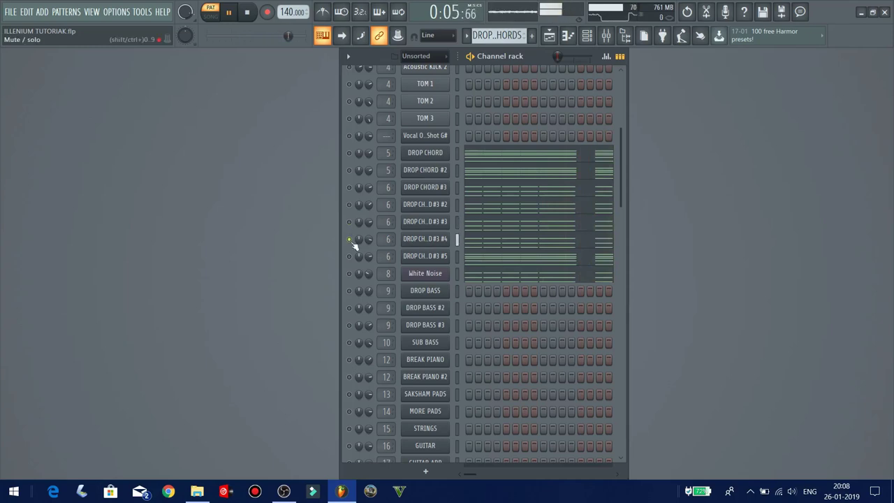
{"action": "left_click", "coordinate": [350, 256]}
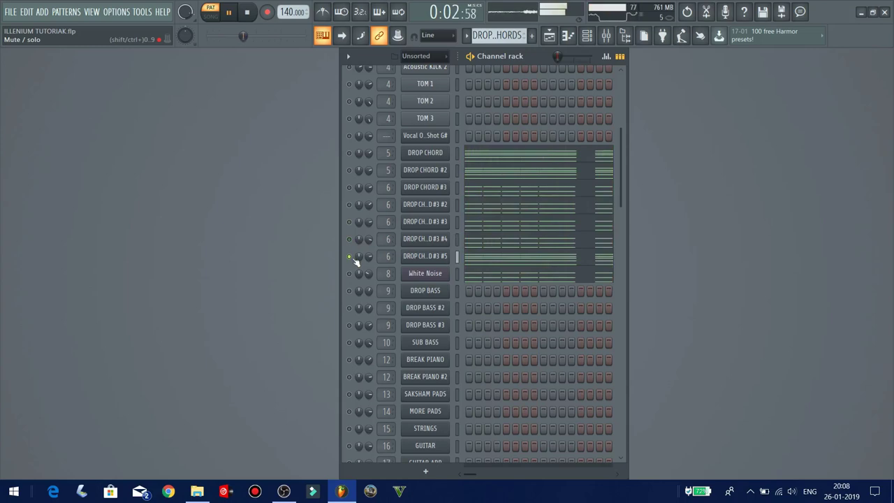
{"action": "left_click", "coordinate": [355, 275]}
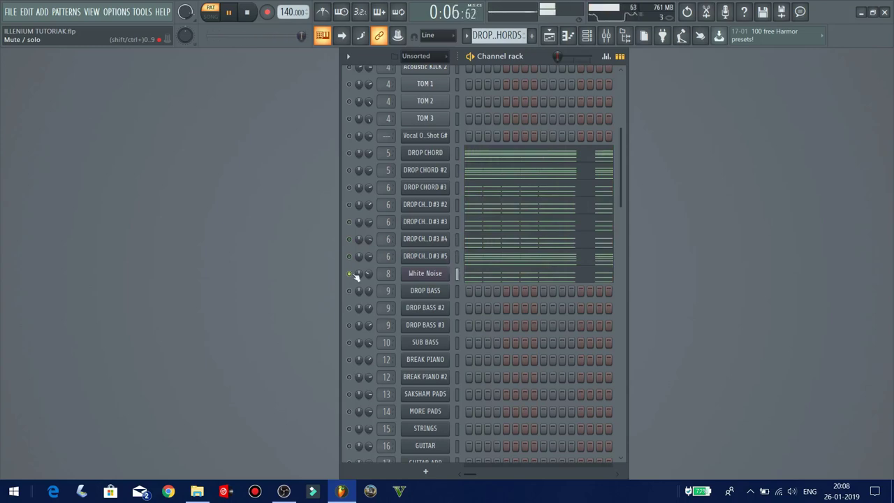
{"action": "right_click", "coordinate": [353, 274]}
- Run the macro that purges unused audio clips from the project
{"action": "left_click", "coordinate": [142, 12]}
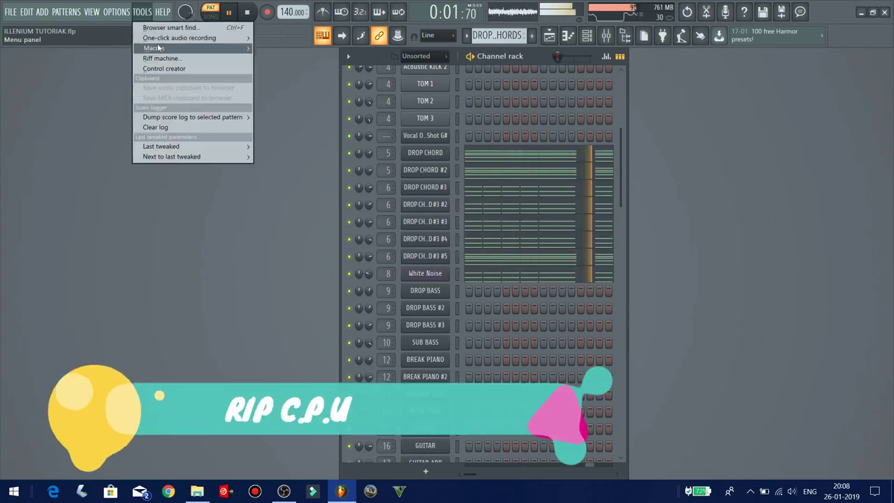
{"action": "mouse_move", "coordinate": [158, 47]}
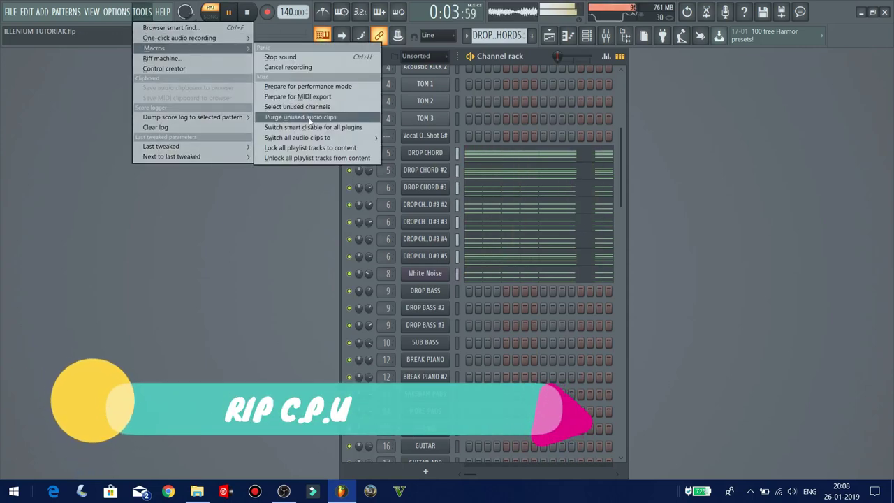
{"action": "left_click", "coordinate": [309, 118]}
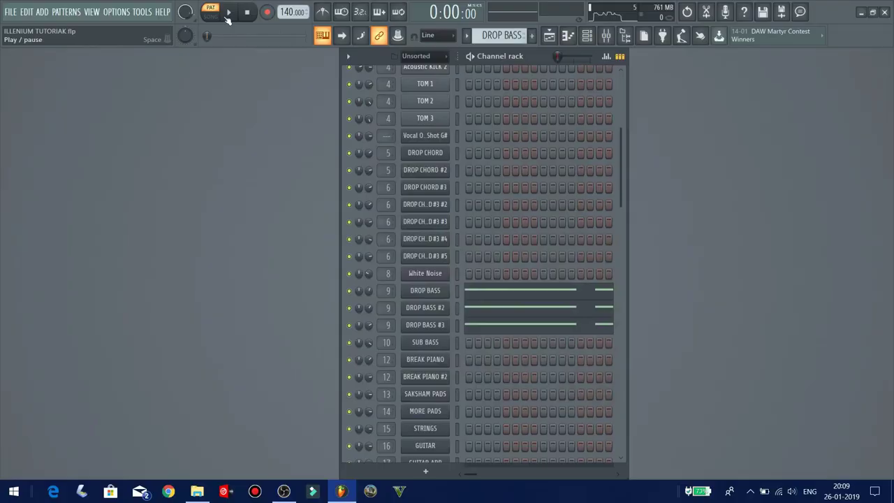
- Play the DROP BASS pattern, solo the DROP BASS #2 and DROP BASS #3 layers in turn, and re-enable all channels
{"action": "left_click", "coordinate": [227, 17]}
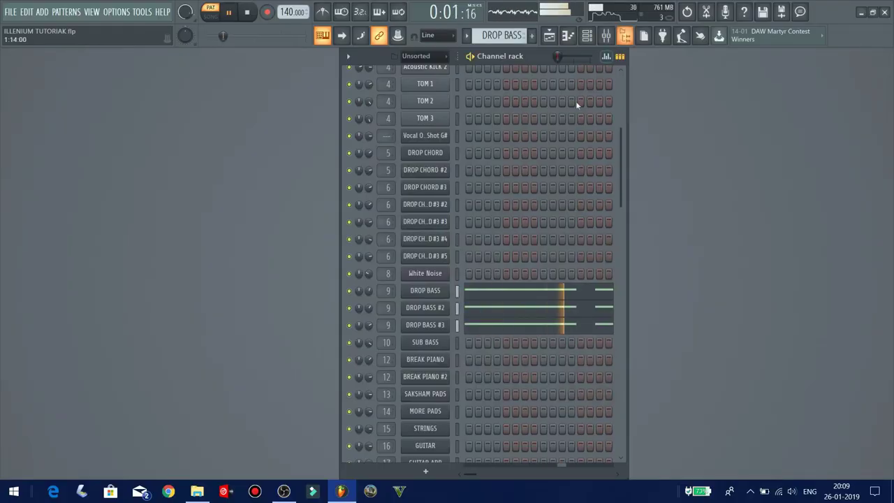
{"action": "right_click", "coordinate": [349, 309]}
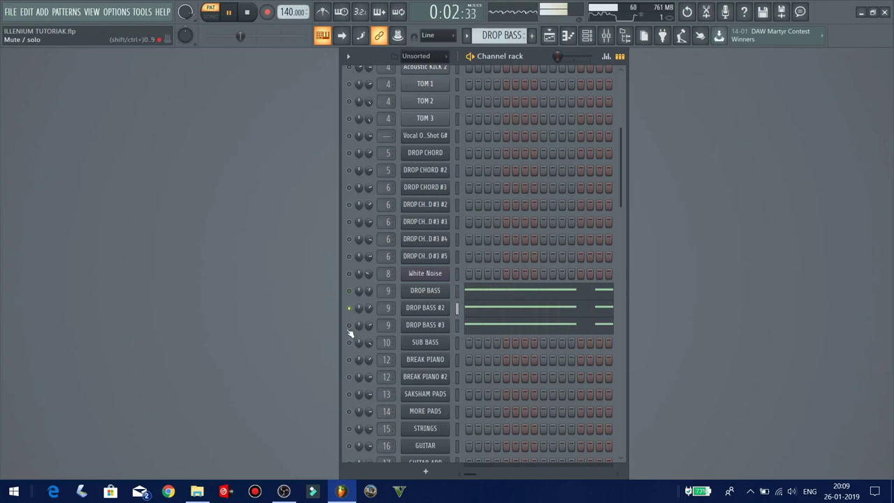
{"action": "right_click", "coordinate": [349, 327]}
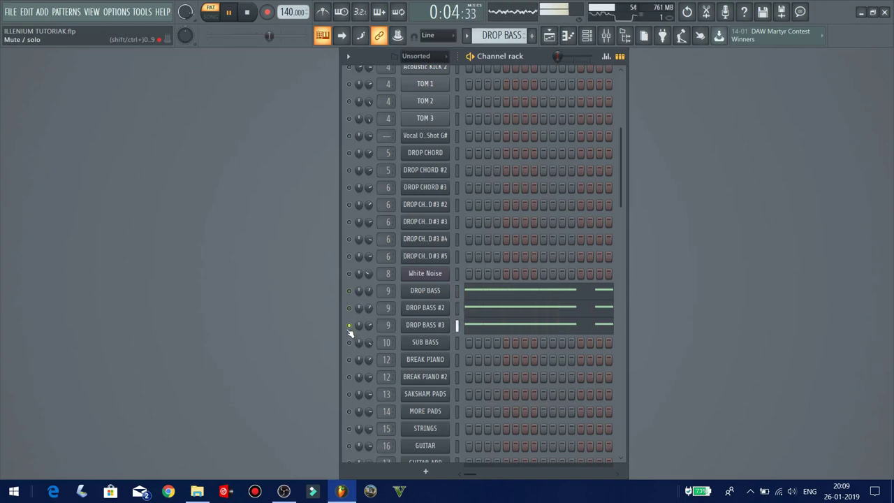
{"action": "right_click", "coordinate": [349, 326]}
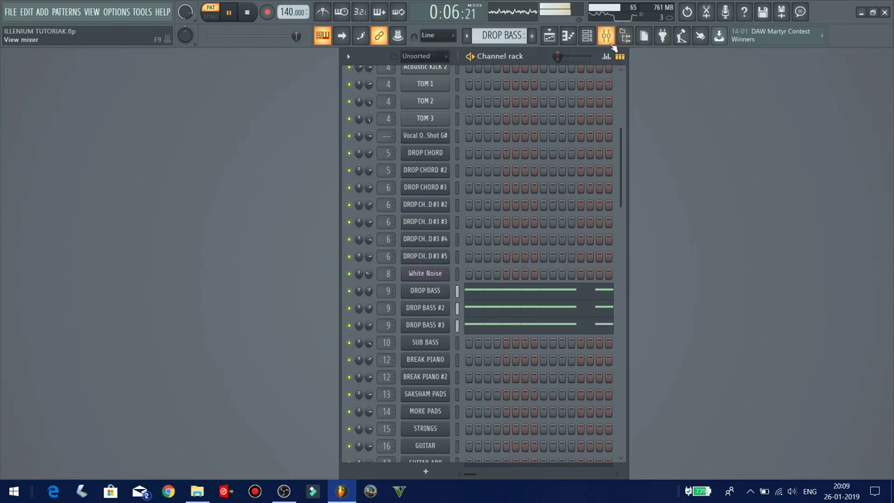
- Inspect the DROP BASS mixer track's Fruity parametric EQ 2, Sausage Fattener, Transient Processor and OTT settings, and close the mixer
{"action": "left_click", "coordinate": [610, 41]}
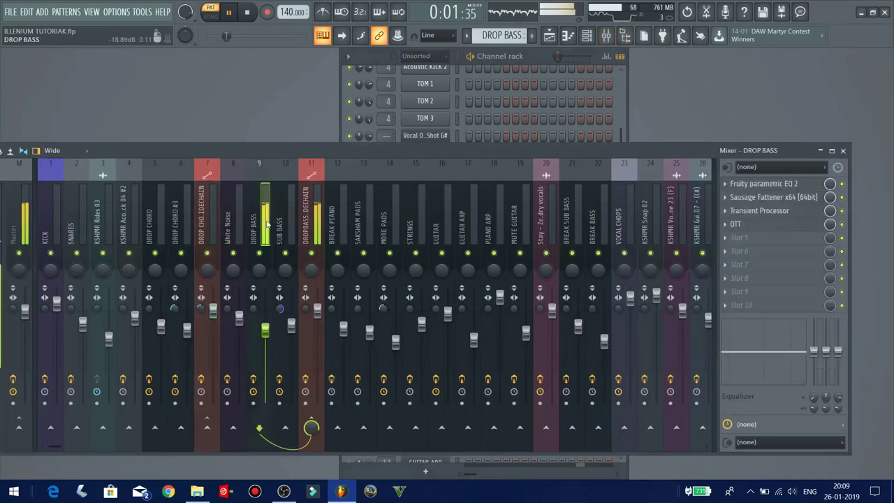
{"action": "left_click", "coordinate": [764, 184]}
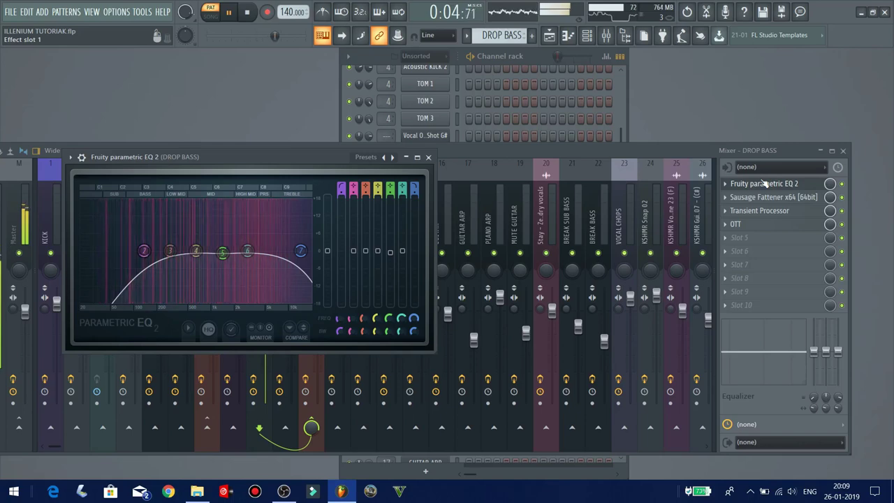
{"action": "left_click", "coordinate": [768, 197]}
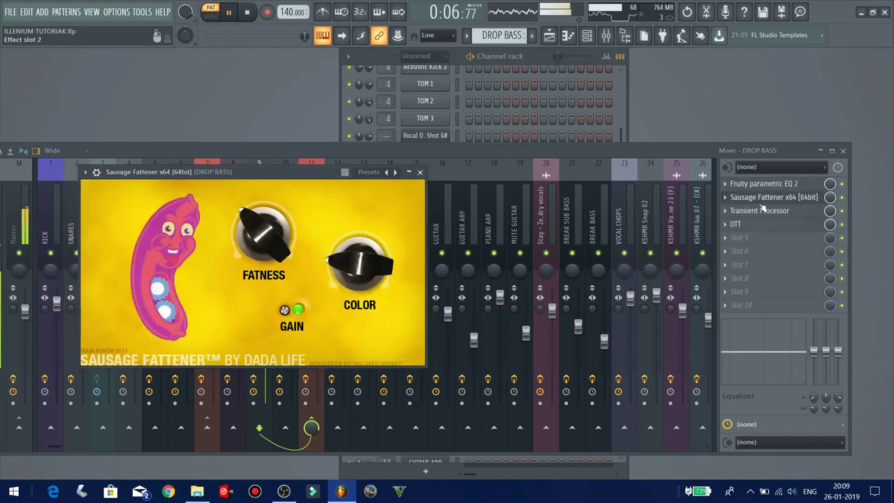
{"action": "left_click", "coordinate": [763, 211]}
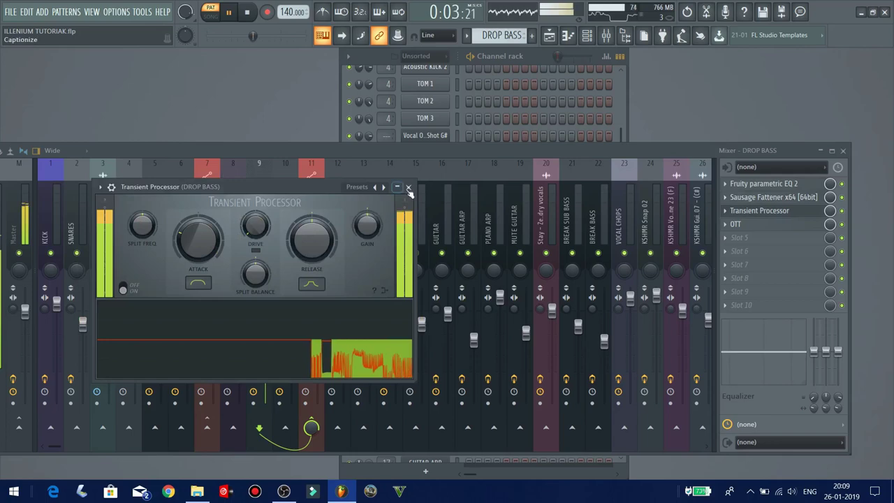
{"action": "left_click", "coordinate": [777, 225]}
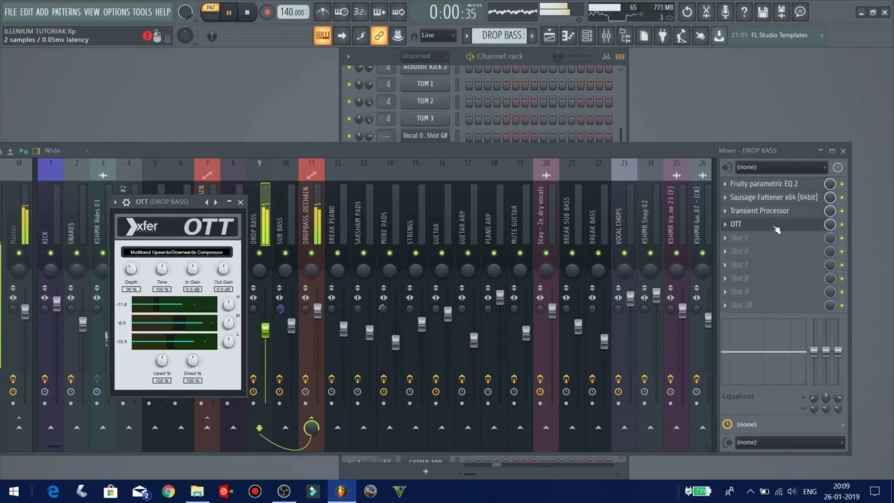
{"action": "left_click", "coordinate": [842, 151]}
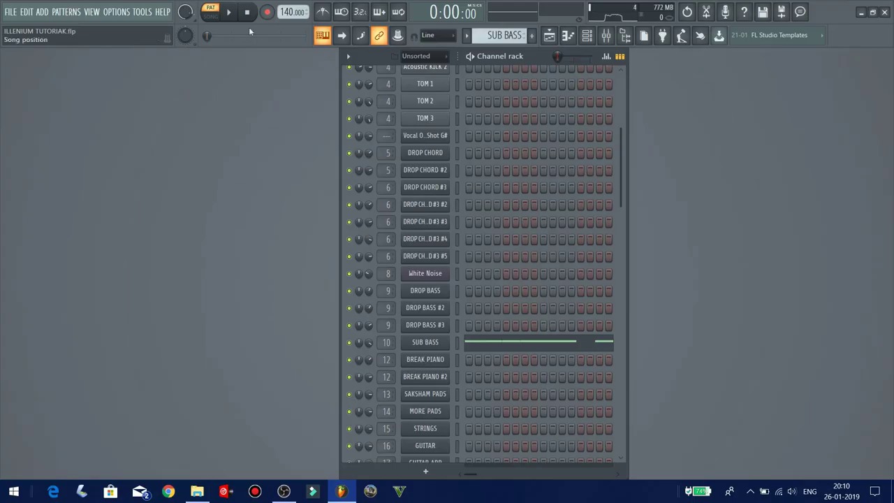
- Audition the SUB BASS pattern, stop it, and switch playback to the BREAK PIANO pattern
{"action": "left_click", "coordinate": [230, 13]}
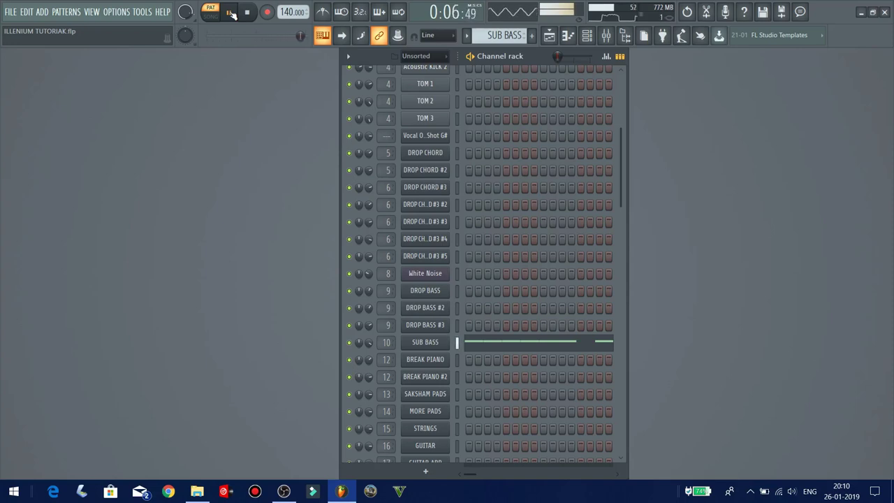
{"action": "left_click", "coordinate": [233, 15]}
{"action": "left_click", "coordinate": [489, 35]}
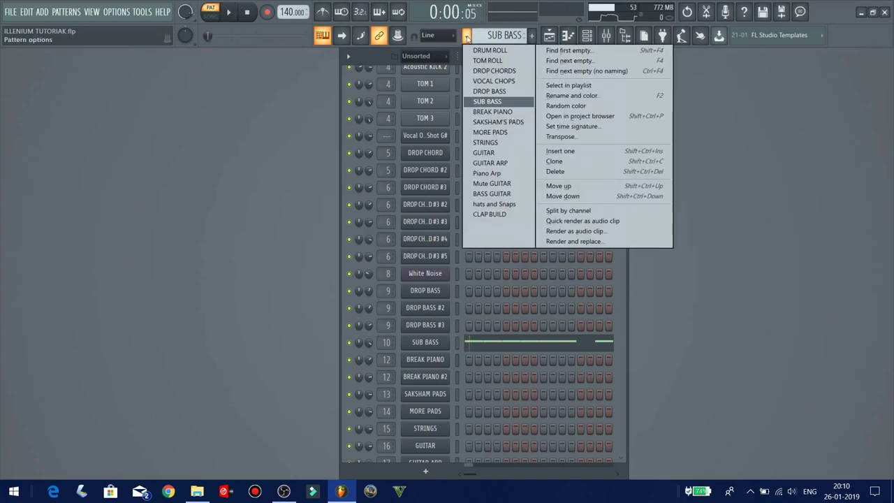
{"action": "left_click", "coordinate": [493, 111]}
{"action": "key", "text": "space"}
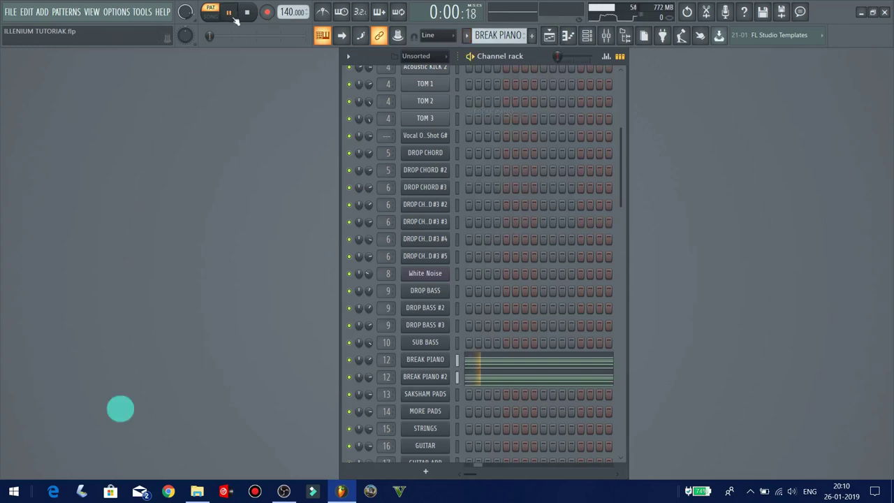
- Inspect the Nexus presets of BREAK PIANO and BREAK PIANO #2 and the effects on their mixer track, closing each window
{"action": "left_click", "coordinate": [436, 360]}
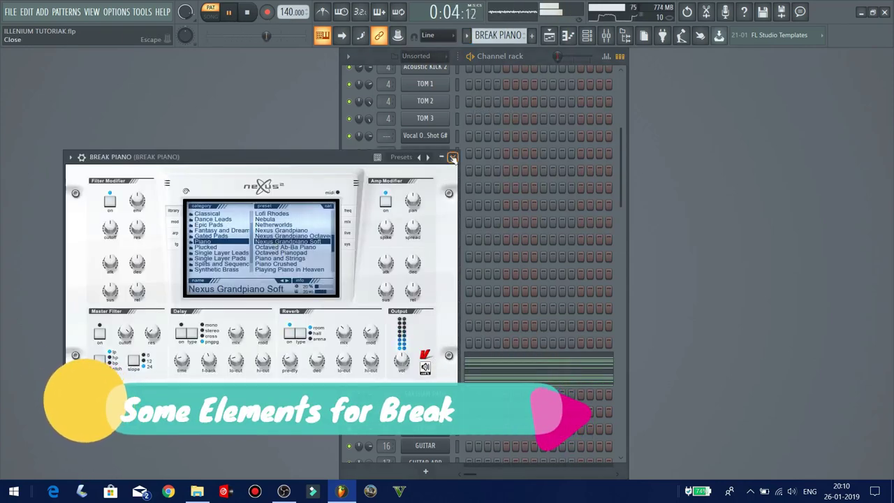
{"action": "left_click", "coordinate": [453, 157]}
{"action": "left_click", "coordinate": [443, 380]}
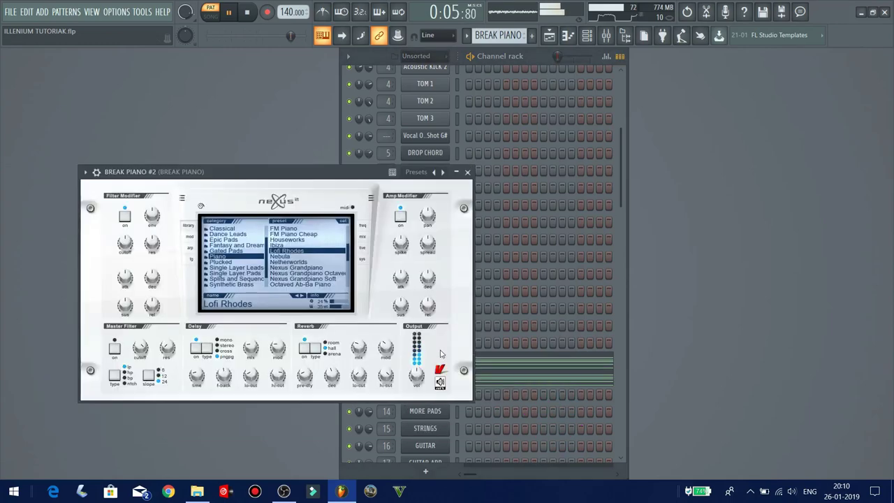
{"action": "left_click", "coordinate": [467, 175]}
{"action": "left_click", "coordinate": [605, 36]}
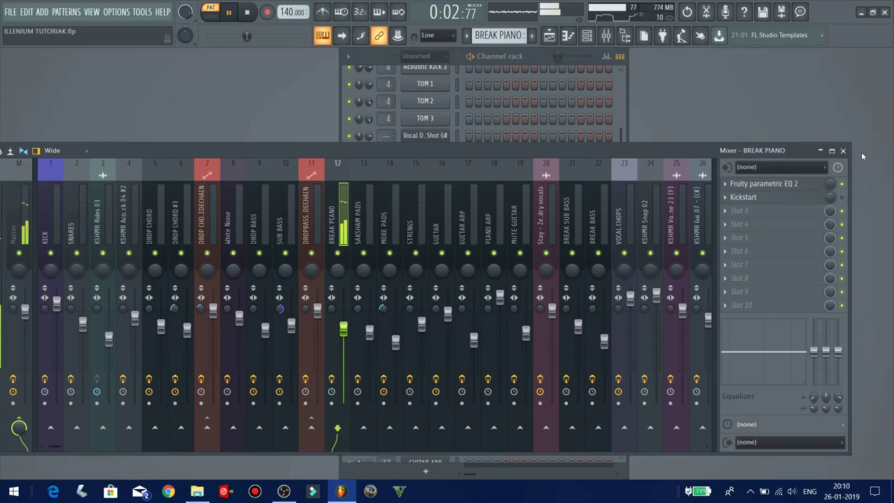
{"action": "left_click", "coordinate": [843, 151]}
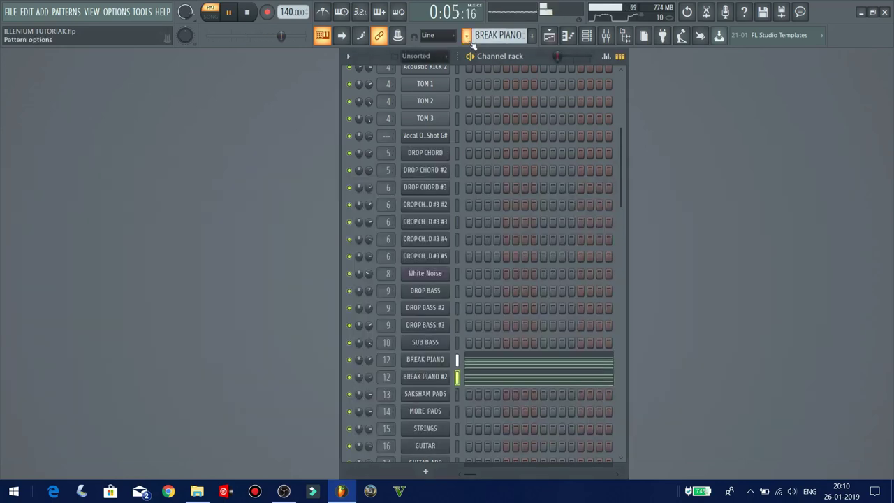
- Stop the BREAK PIANO pattern, select the pads pattern listed directly after it, and play that pattern
{"action": "key", "text": "space"}
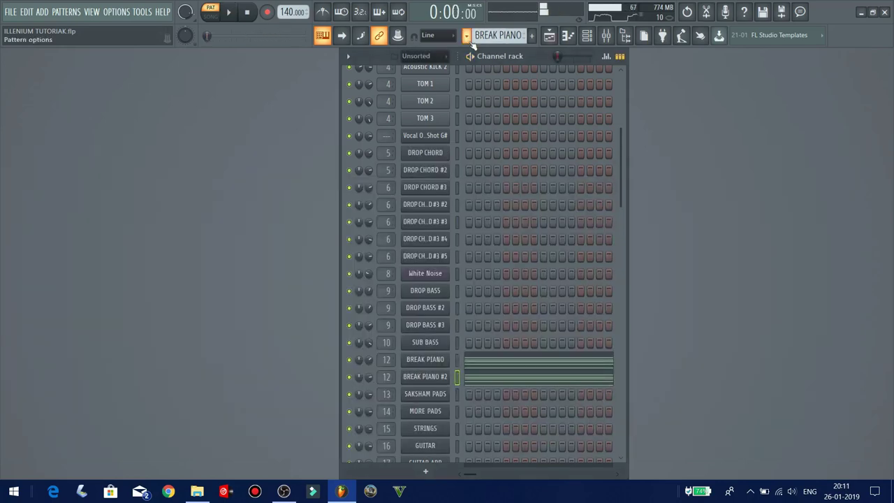
{"action": "left_click", "coordinate": [466, 35]}
{"action": "left_click", "coordinate": [498, 152]}
{"action": "left_click", "coordinate": [229, 12]}
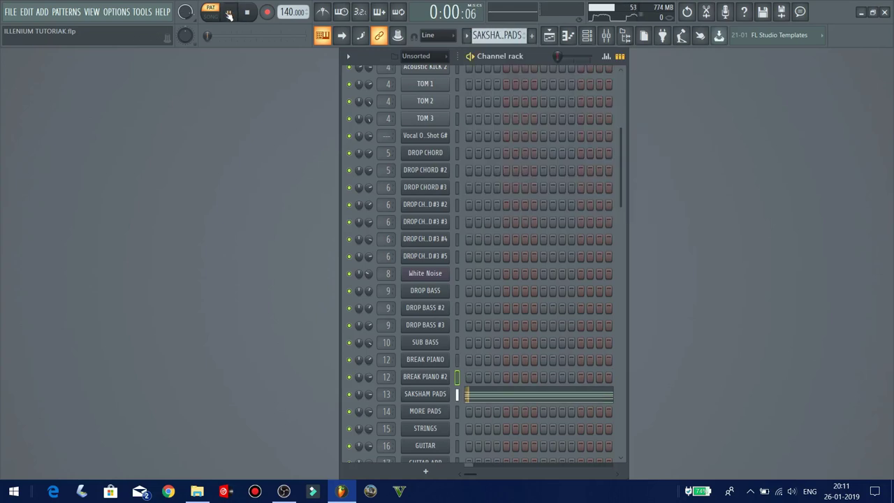
- Inspect the Sylenth1 instrument of the playing pads channel and the Fruity parametric EQ 2 and Kickstart effects on its mixer track
{"action": "left_click", "coordinate": [442, 396]}
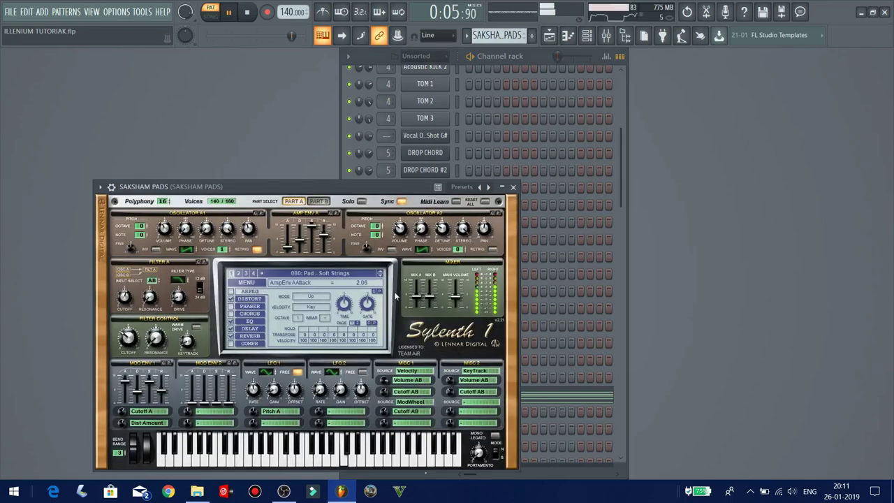
{"action": "left_click", "coordinate": [512, 187]}
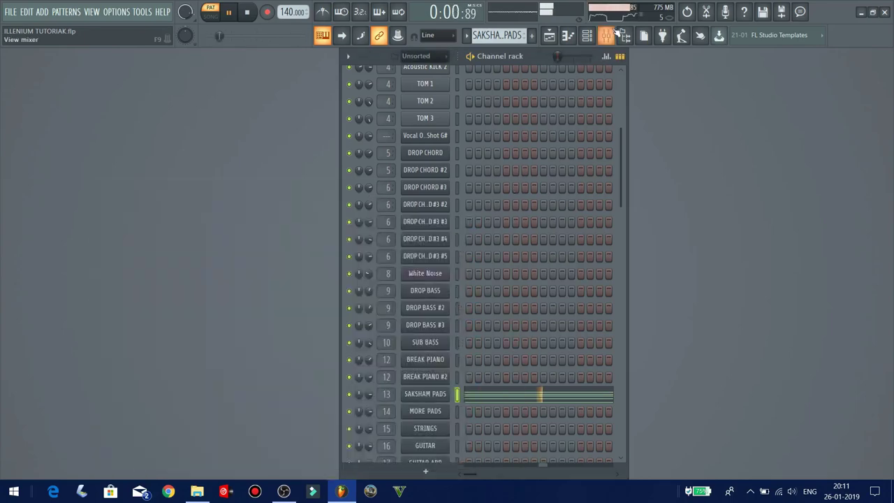
{"action": "left_click", "coordinate": [616, 32]}
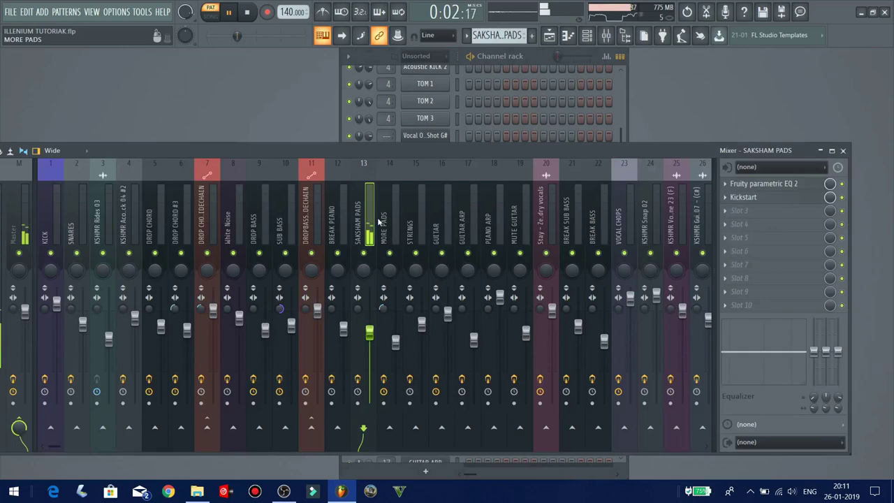
{"action": "left_click", "coordinate": [769, 185]}
{"action": "left_click", "coordinate": [769, 184]}
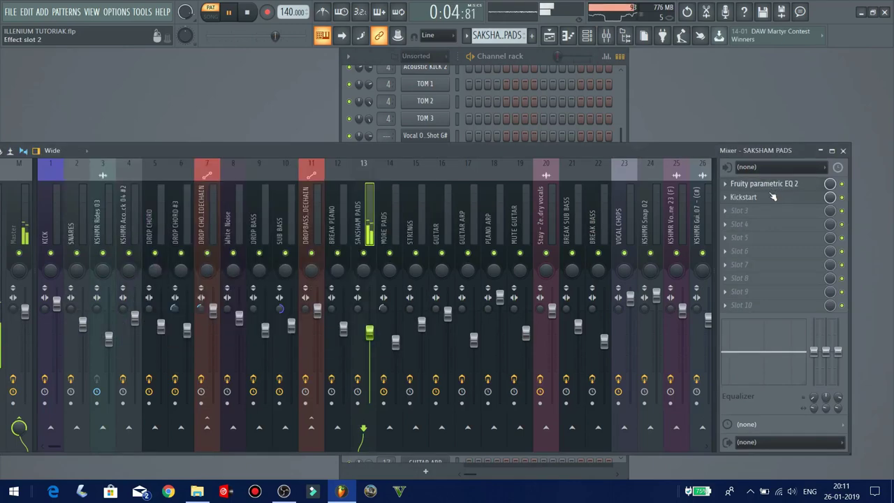
{"action": "left_click", "coordinate": [773, 198]}
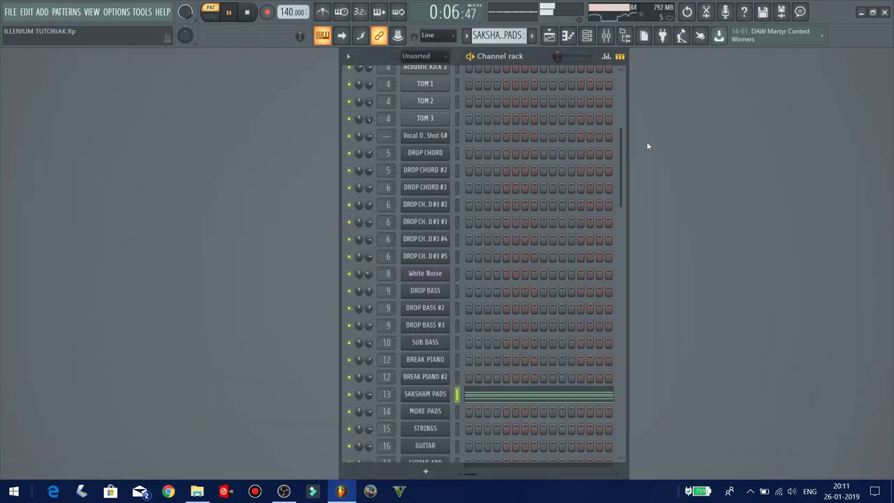
- Select the MORE PADS pattern, audition it while viewing its notes in the channel rack, and stop playback
{"action": "left_click", "coordinate": [467, 35]}
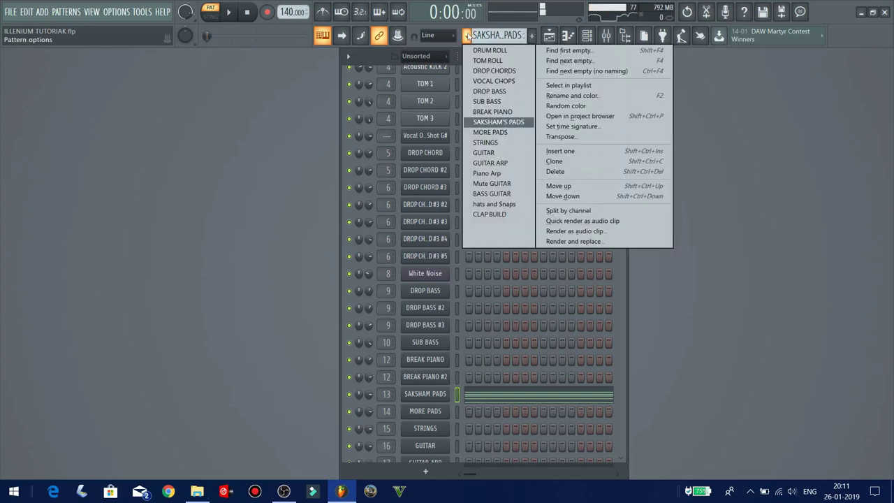
{"action": "left_click", "coordinate": [491, 132]}
{"action": "key", "text": "space"}
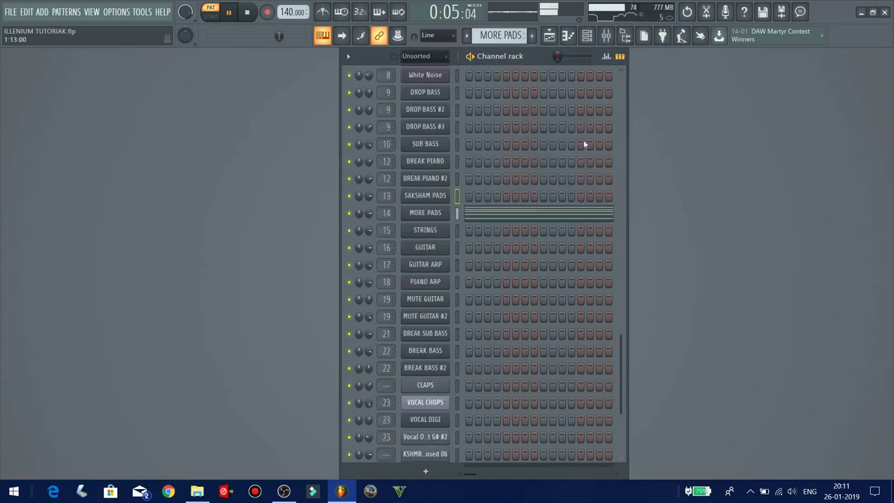
{"action": "scroll", "coordinate": [583, 142], "scroll_direction": "down", "scroll_amount": 1}
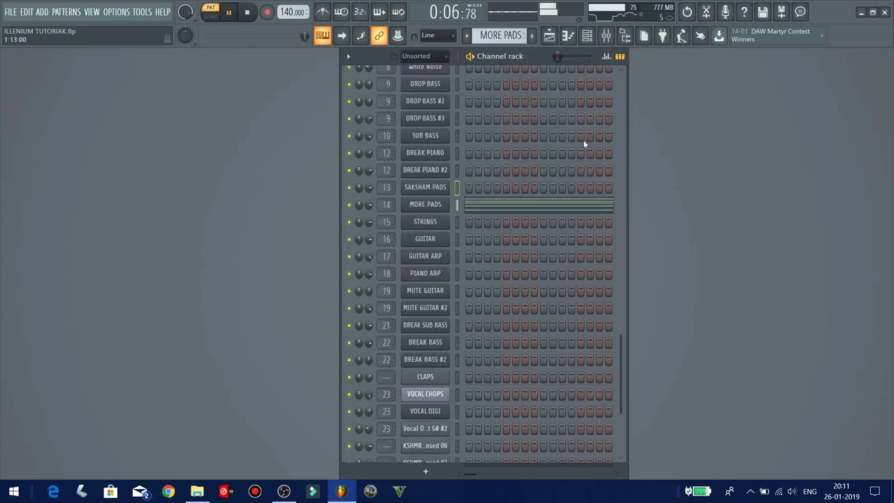
{"action": "key", "text": "space"}
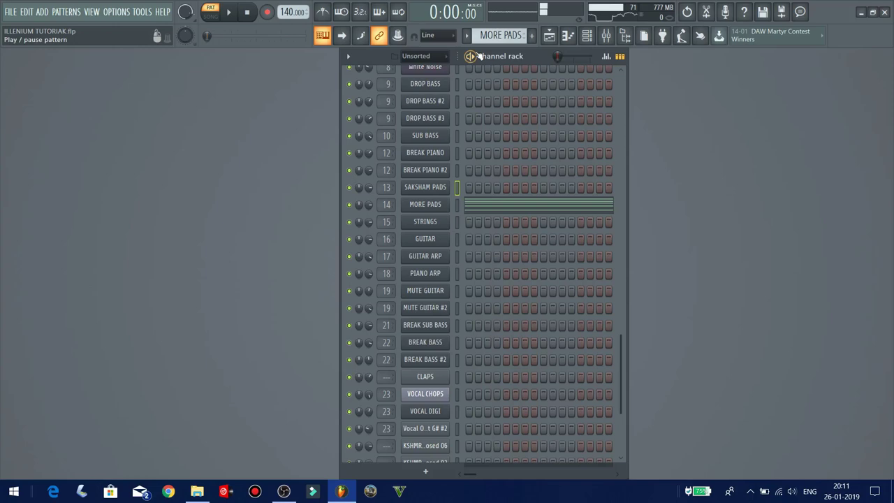
- Switch to the STRINGS pattern and play it
{"action": "left_click", "coordinate": [492, 35]}
{"action": "left_click", "coordinate": [502, 142]}
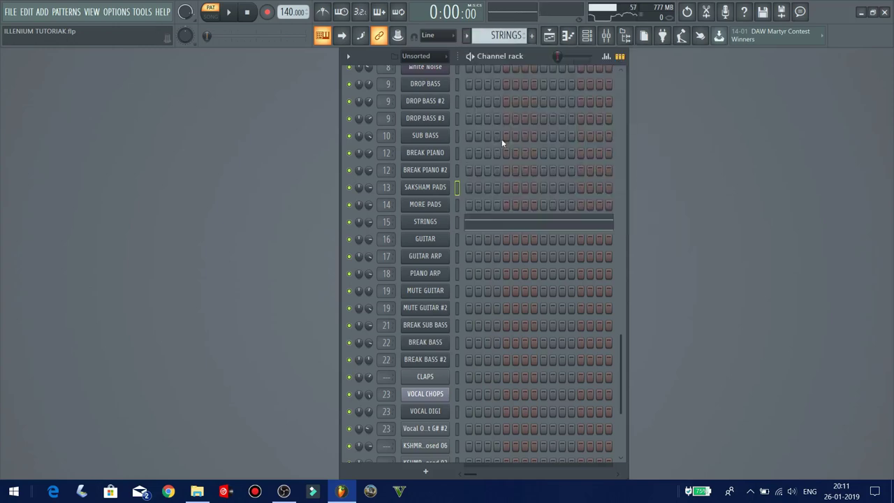
{"action": "key", "text": "space"}
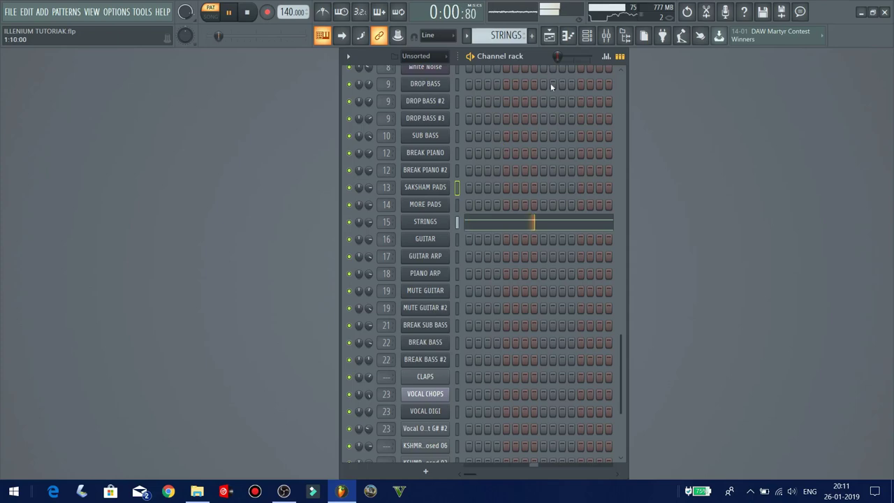
- Inspect the effects on the STRINGS mixer track, including Fruity Stereo Enhancer, close the mixer and stop playback
{"action": "key", "text": "F9"}
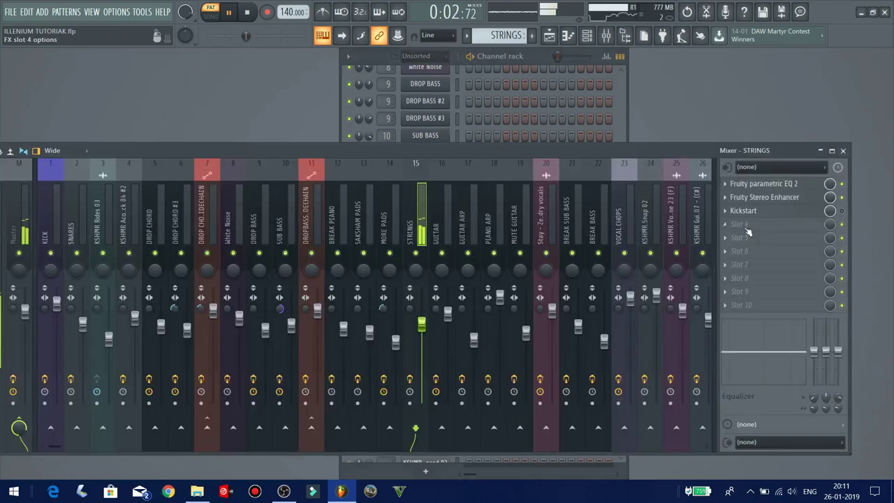
{"action": "left_click", "coordinate": [761, 198]}
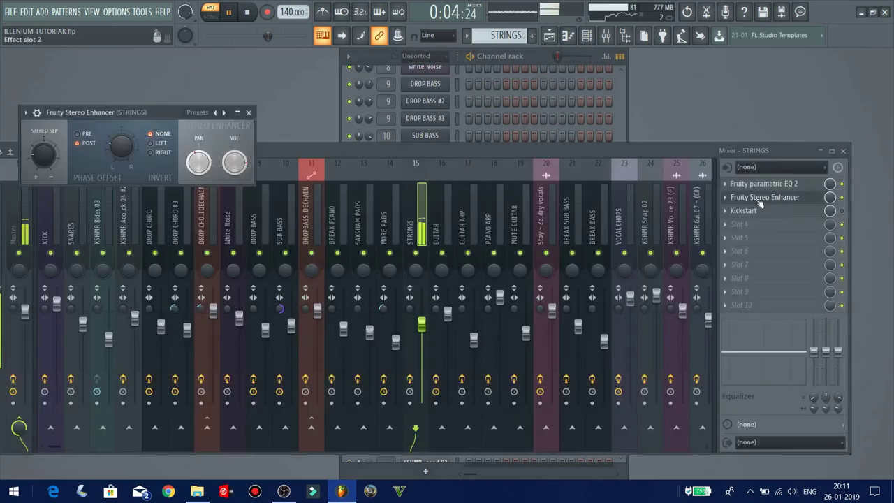
{"action": "left_click", "coordinate": [761, 198]}
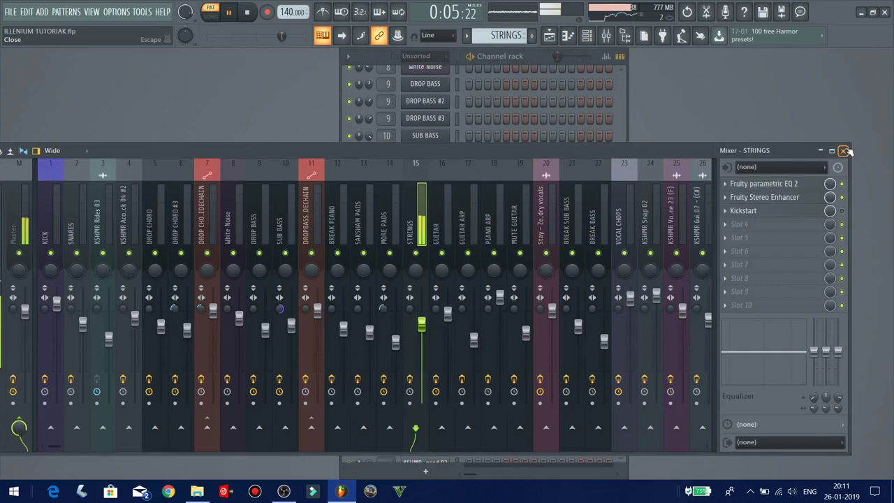
{"action": "left_click", "coordinate": [843, 151]}
{"action": "key", "text": "space"}
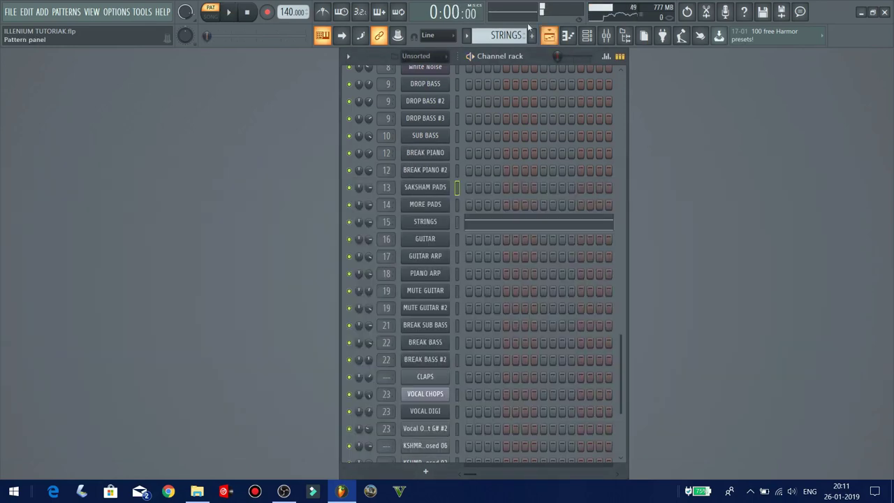
- Audition the GUITAR pattern, review the effects on its mixer track, close the mixer and stop playback
{"action": "left_click", "coordinate": [471, 38]}
{"action": "left_click", "coordinate": [491, 154]}
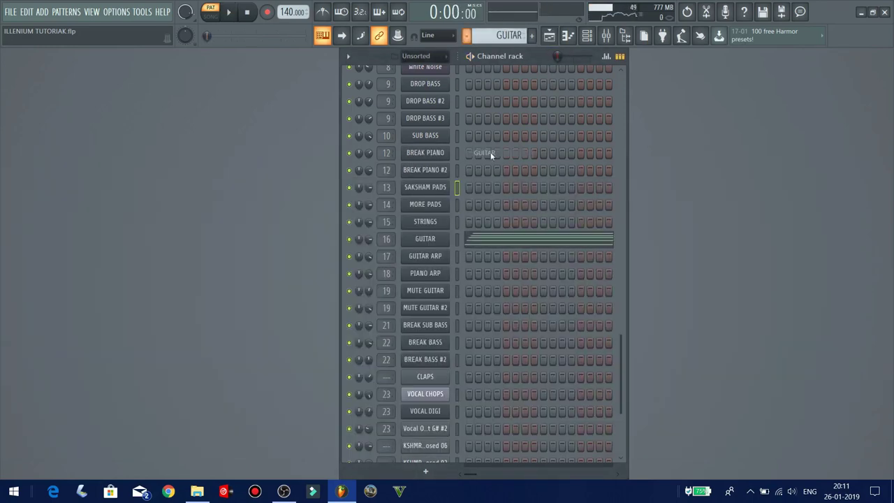
{"action": "left_click", "coordinate": [230, 14]}
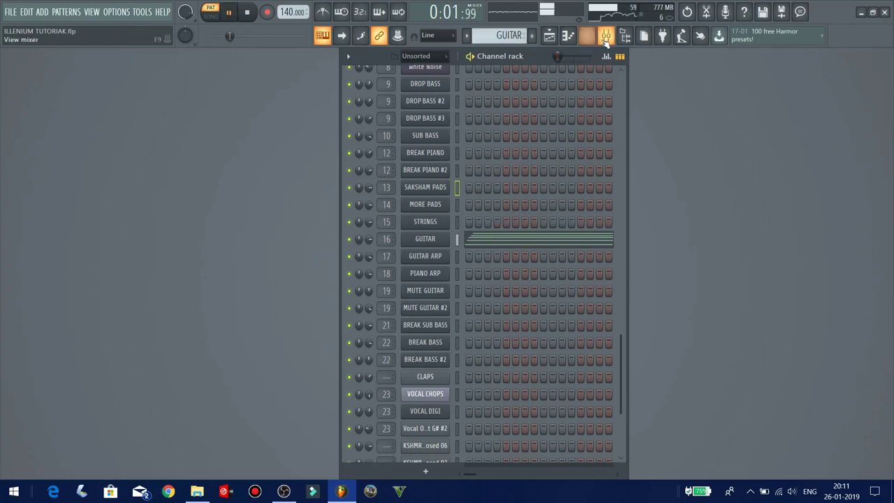
{"action": "left_click", "coordinate": [607, 37]}
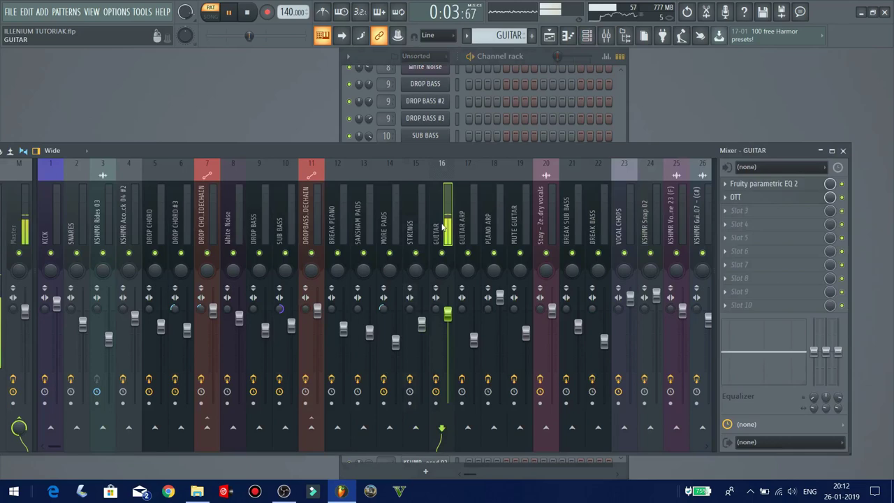
{"action": "left_click", "coordinate": [844, 151]}
{"action": "key", "text": "space"}
- Select the GUITAR ARP pattern, audition it and stop playback
{"action": "left_click", "coordinate": [467, 36]}
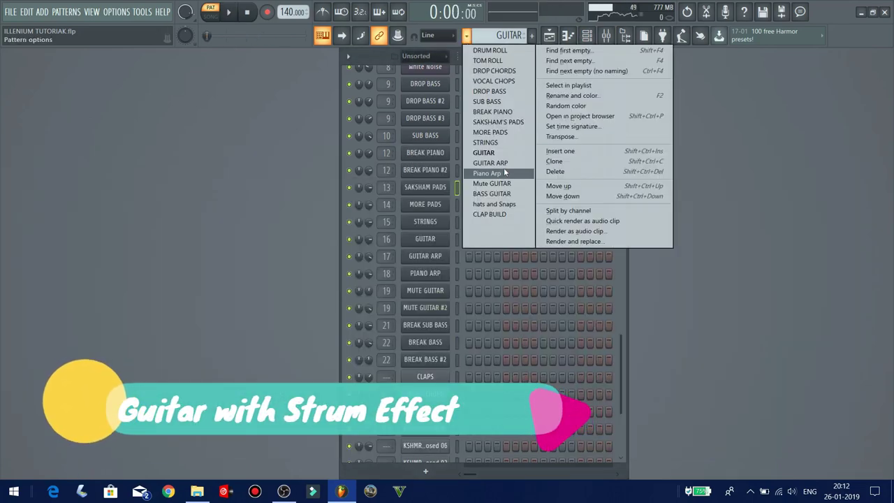
{"action": "left_click", "coordinate": [505, 163]}
{"action": "key", "text": "space"}
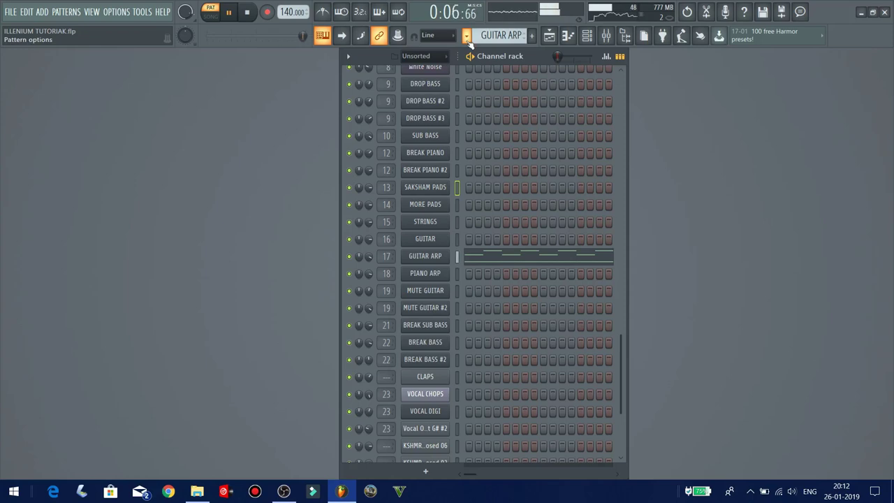
{"action": "left_click", "coordinate": [467, 38]}
{"action": "key", "text": "space"}
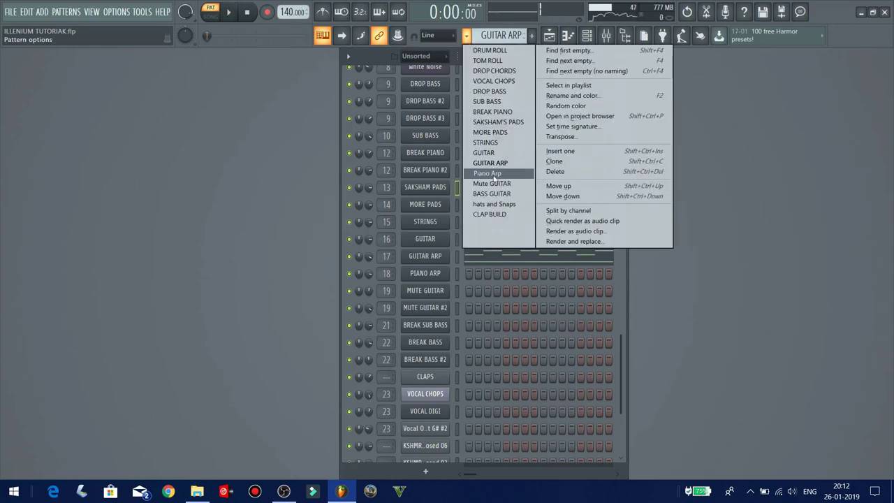
- Audition the Piano Arp pattern, inspect its PIANO ARP channel's Nexus preset, close the instrument and stop playback
{"action": "left_click", "coordinate": [488, 173]}
{"action": "key", "text": "space"}
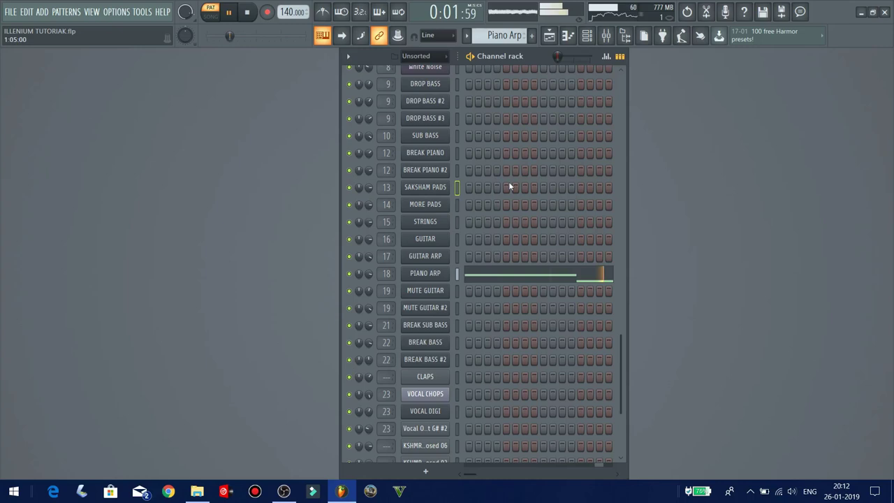
{"action": "left_click", "coordinate": [434, 274]}
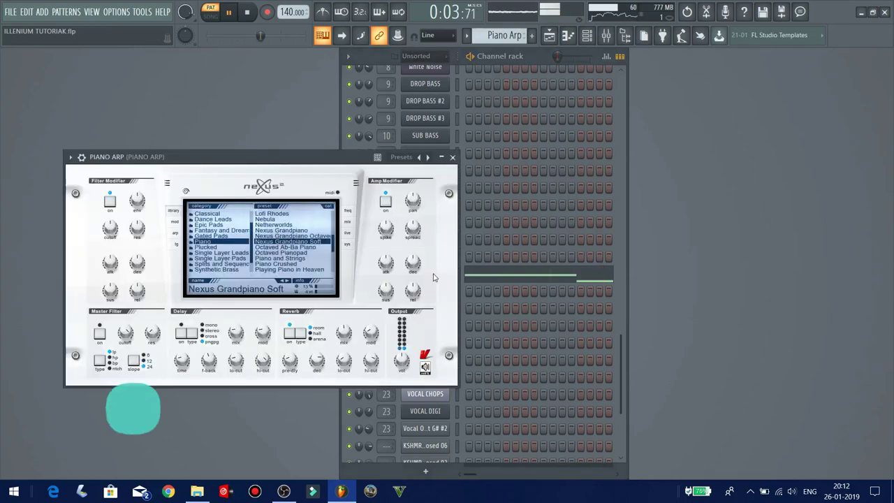
{"action": "left_click", "coordinate": [453, 158]}
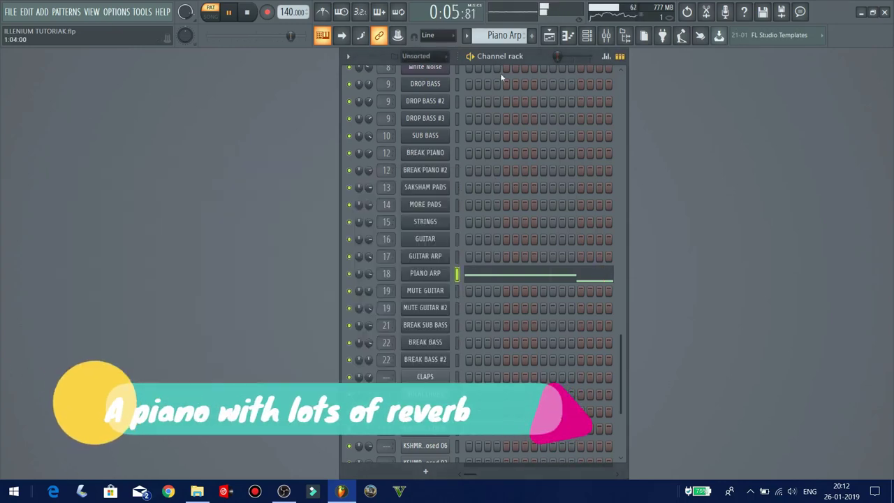
{"action": "key", "text": "space"}
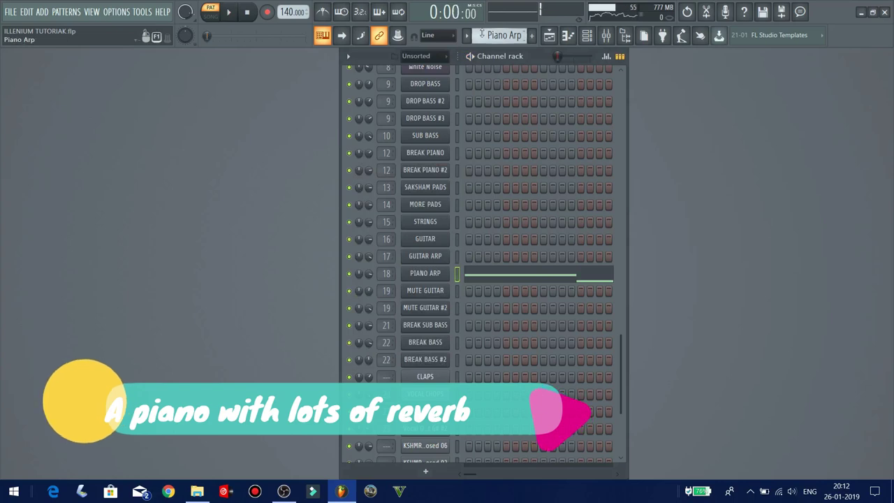
- Select the Mute GUITAR pattern, audition it and stop playback
{"action": "left_click", "coordinate": [481, 35]}
{"action": "left_click", "coordinate": [491, 186]}
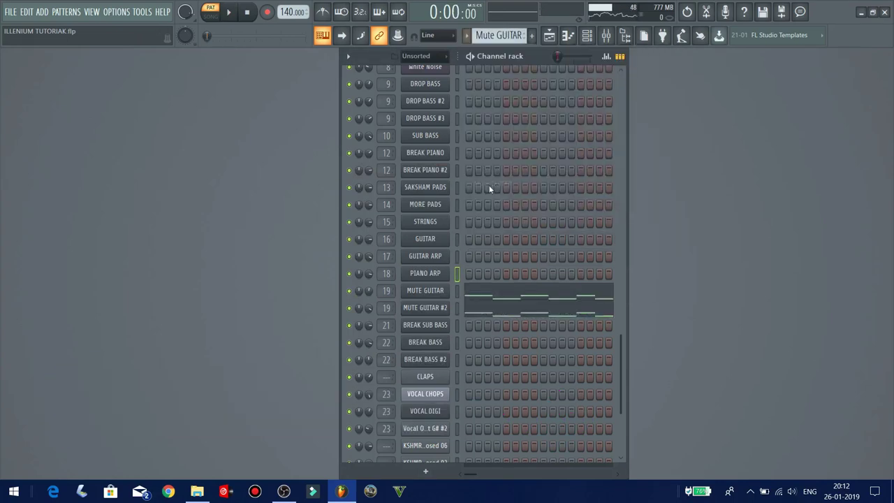
{"action": "key", "text": "space"}
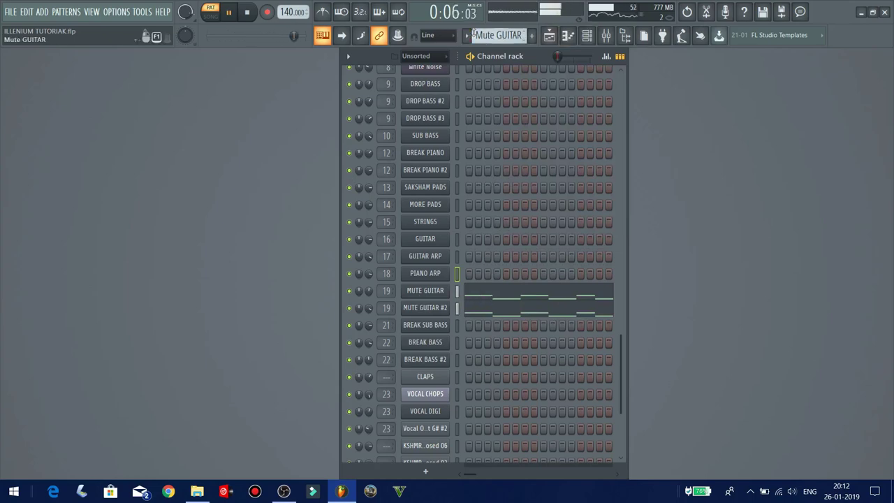
{"action": "key", "text": "space"}
- Play the BASS GUITAR pattern and solo its BREAK BASS and BREAK BASS #2 channels in turn to hear each one
{"action": "left_click", "coordinate": [469, 35]}
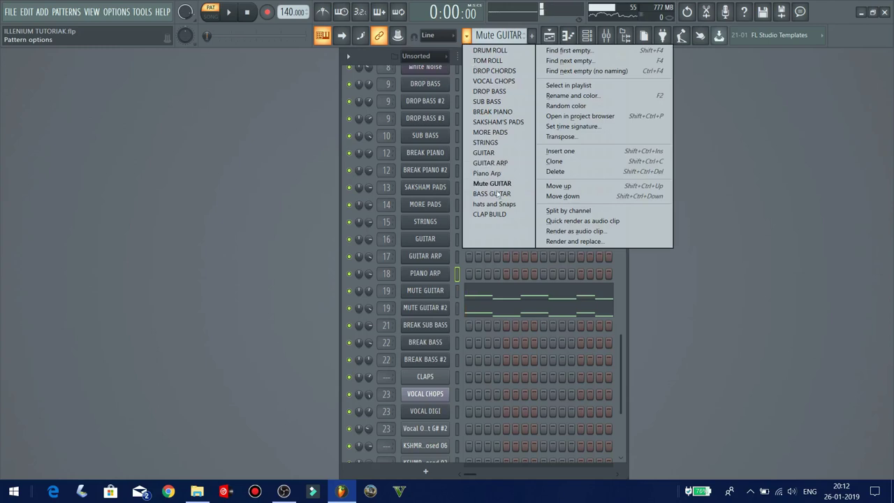
{"action": "left_click", "coordinate": [493, 194]}
{"action": "key", "text": "space"}
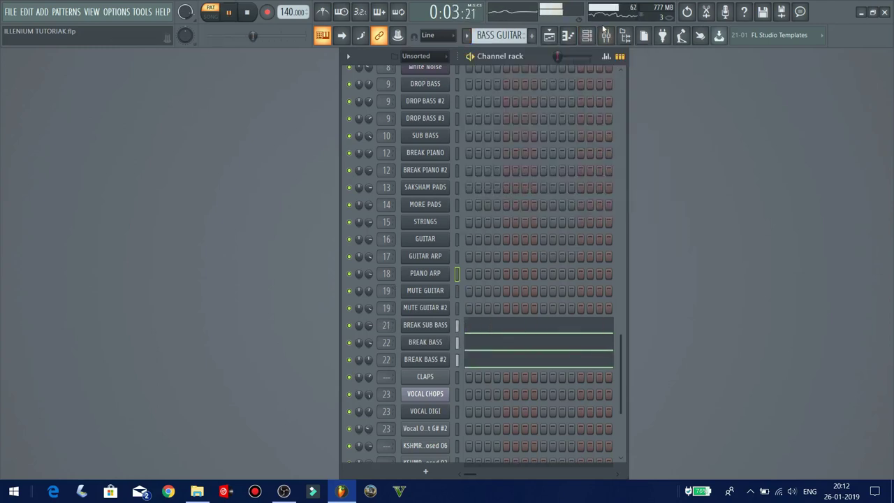
{"action": "right_click", "coordinate": [352, 342]}
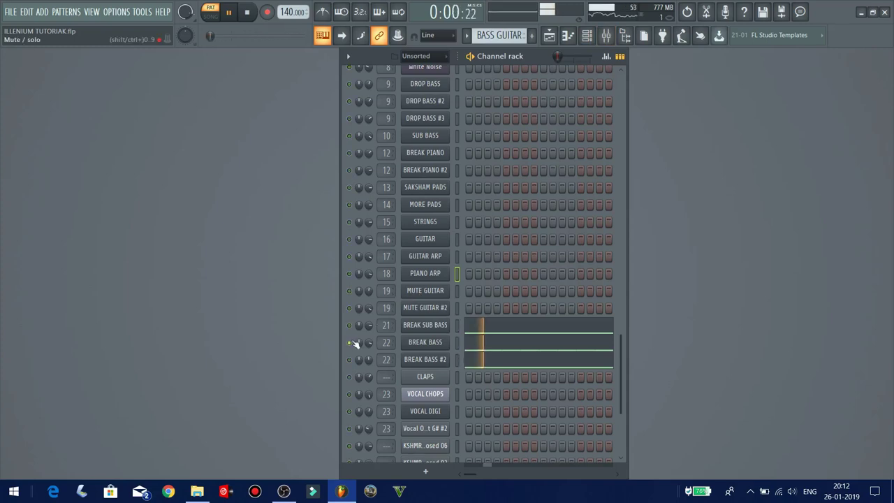
{"action": "right_click", "coordinate": [351, 361]}
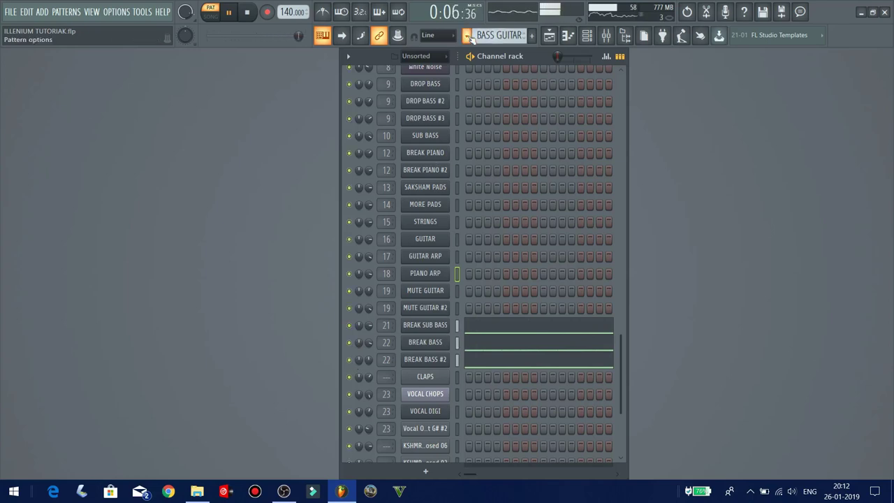
- Switch to the hats and Snaps pattern, audition it with its step sequences in view, and stop playback
{"action": "left_click", "coordinate": [469, 39]}
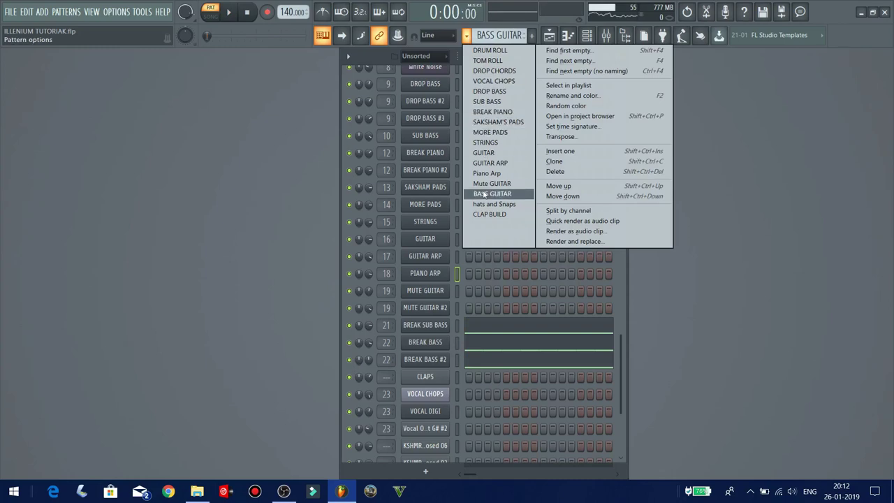
{"action": "left_click_drag", "start_coordinate": [488, 202], "coordinate": [485, 205]}
{"action": "scroll", "coordinate": [504, 237], "scroll_direction": "down", "scroll_amount": 2}
{"action": "key", "text": "space"}
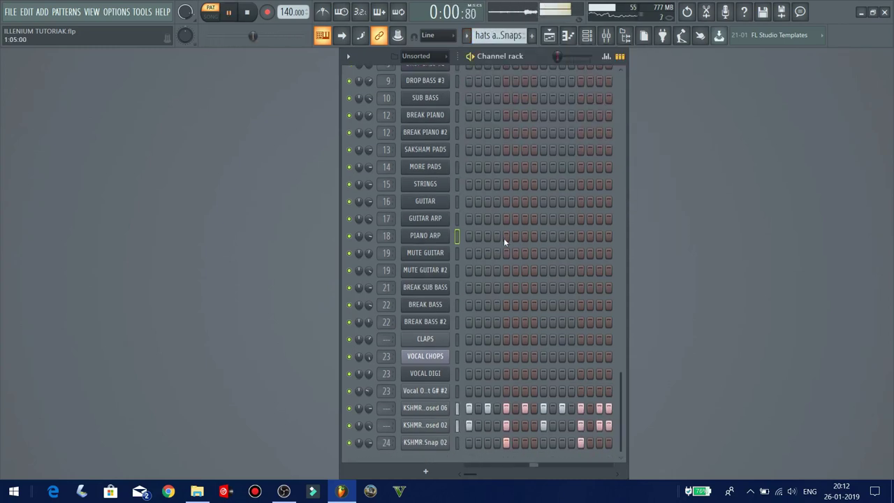
{"action": "key", "text": "space"}
- Switch to the VOCAL CHOPS pattern and add a Slicex instrument channel to the channel rack
{"action": "left_click", "coordinate": [466, 35]}
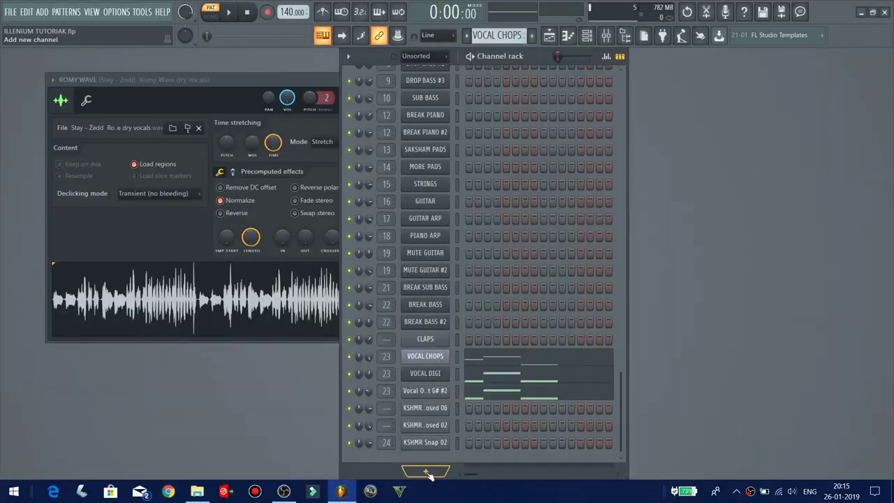
{"action": "left_click", "coordinate": [419, 472]}
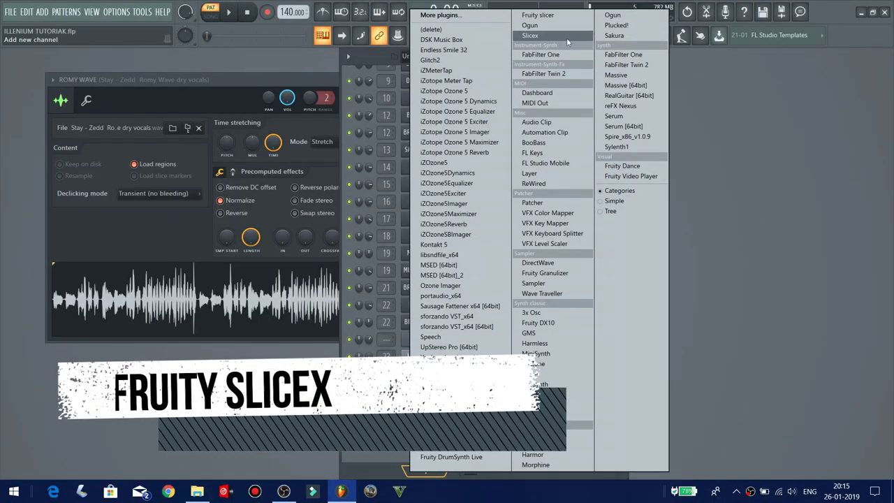
{"action": "left_click", "coordinate": [563, 36]}
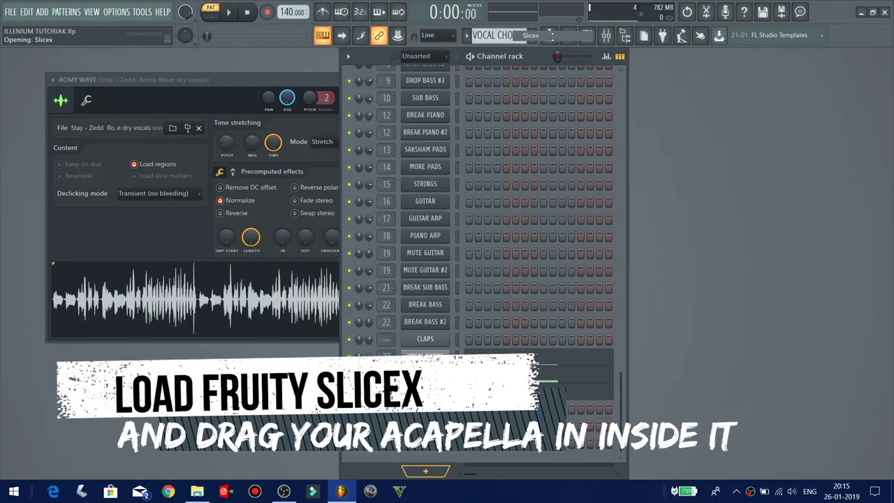
- Load the dry vocals sample from the ROMY WAVE channel's waveform into Slicex and close the ROMY WAVE settings
{"action": "left_click_drag", "start_coordinate": [198, 113], "coordinate": [629, 104]}
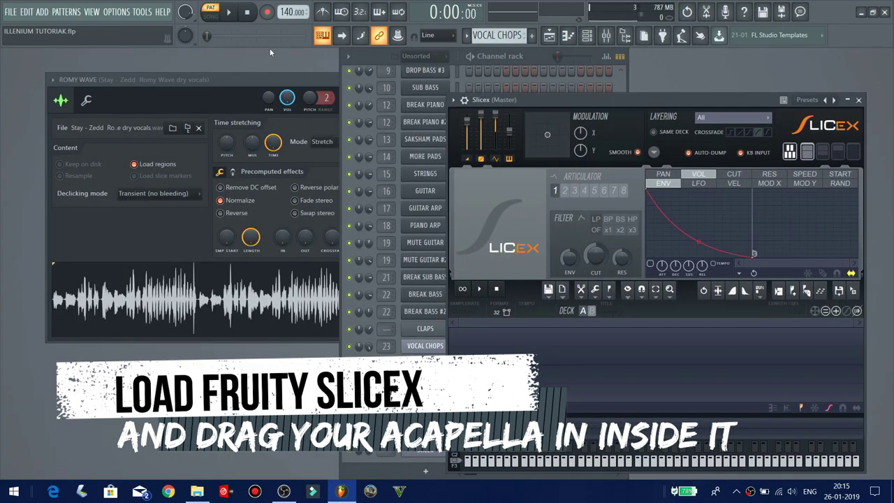
{"action": "left_click", "coordinate": [209, 318]}
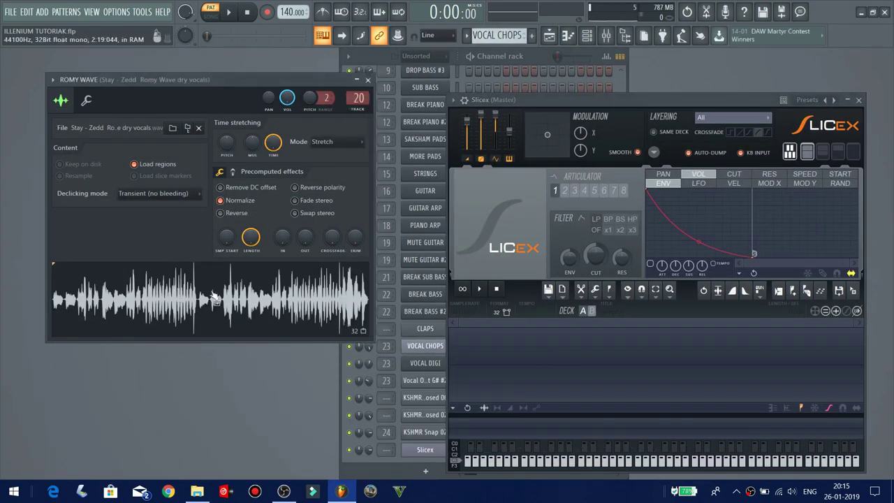
{"action": "left_click_drag", "start_coordinate": [214, 299], "coordinate": [540, 354]}
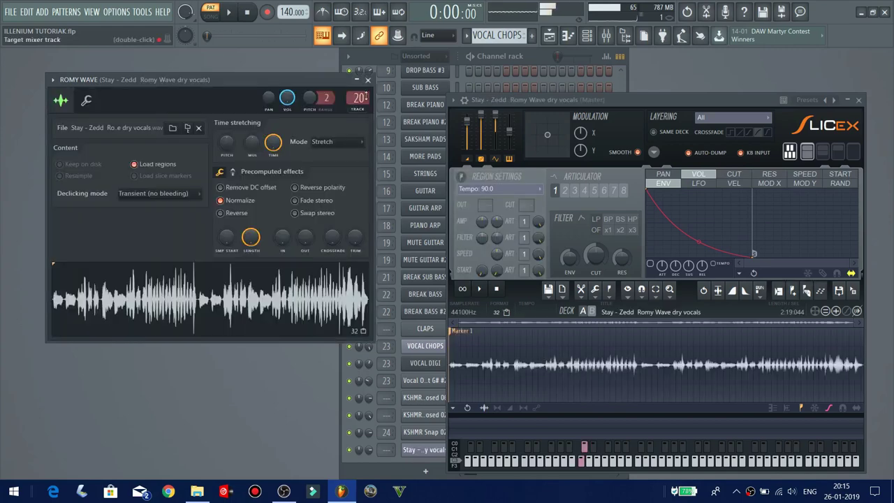
{"action": "left_click", "coordinate": [369, 81]}
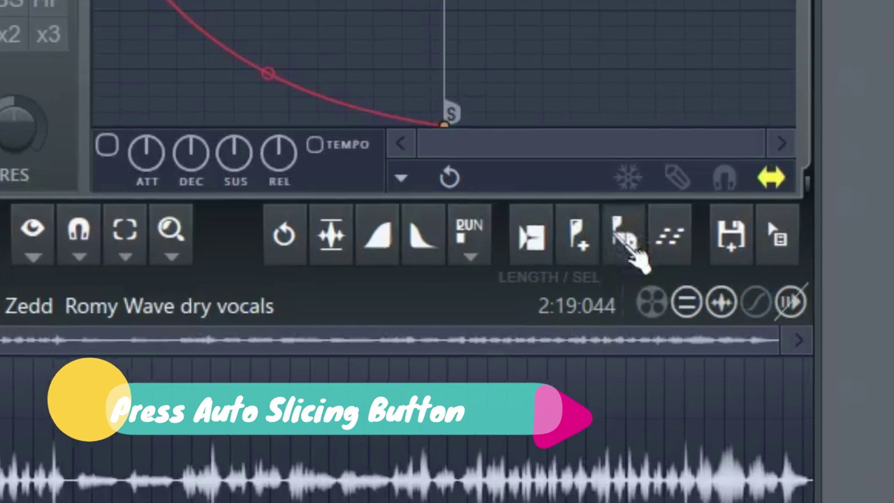
- Auto-slice the vocal in Slicex, close the plugin, and view the slice notes in its channel's piano roll across about twelve bars
{"action": "left_click", "coordinate": [661, 232]}
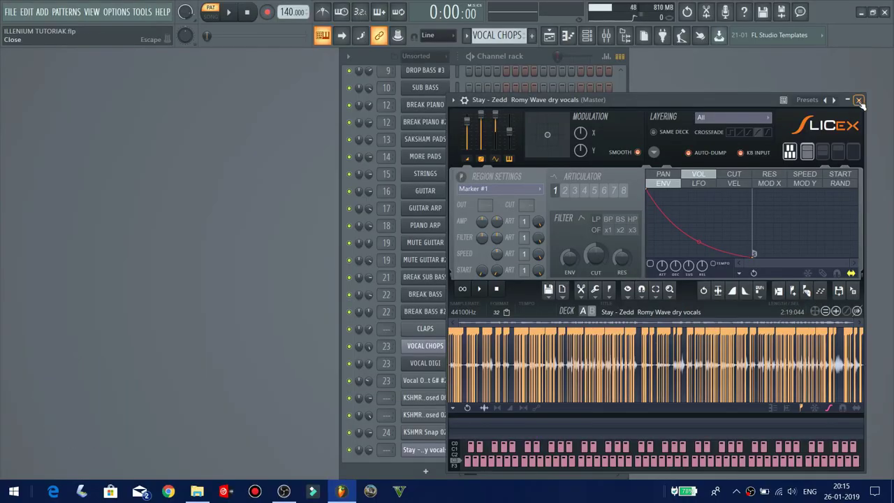
{"action": "left_click", "coordinate": [859, 100]}
{"action": "left_click", "coordinate": [475, 456]}
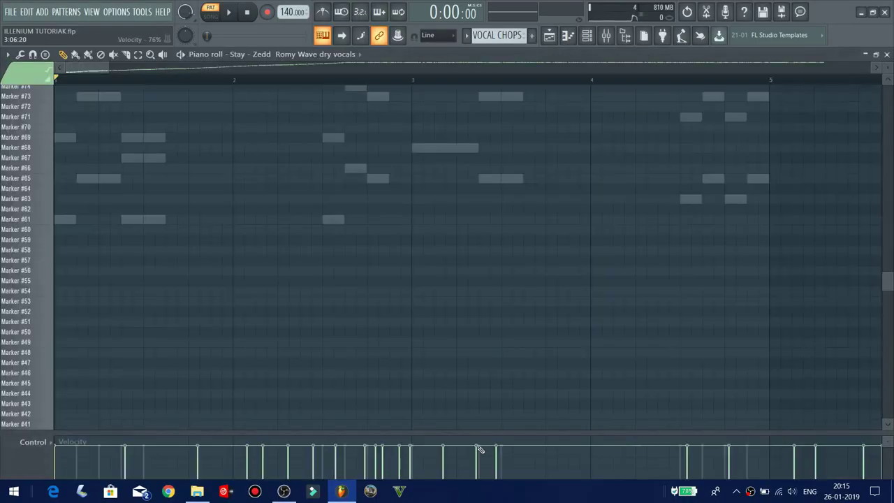
{"action": "scroll", "coordinate": [422, 287], "scroll_direction": "up", "scroll_amount": 5}
{"action": "scroll", "coordinate": [422, 287], "scroll_direction": "down", "scroll_amount": 4}
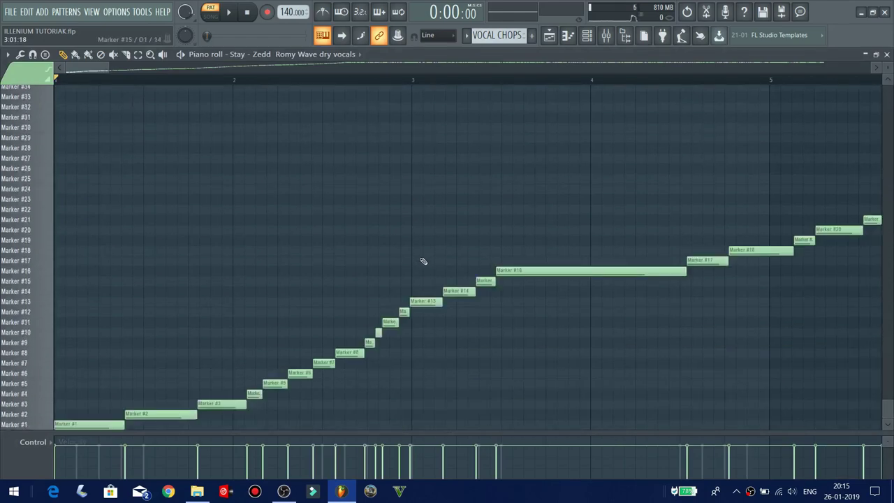
{"action": "left_click_drag", "start_coordinate": [110, 65], "coordinate": [176, 137]}
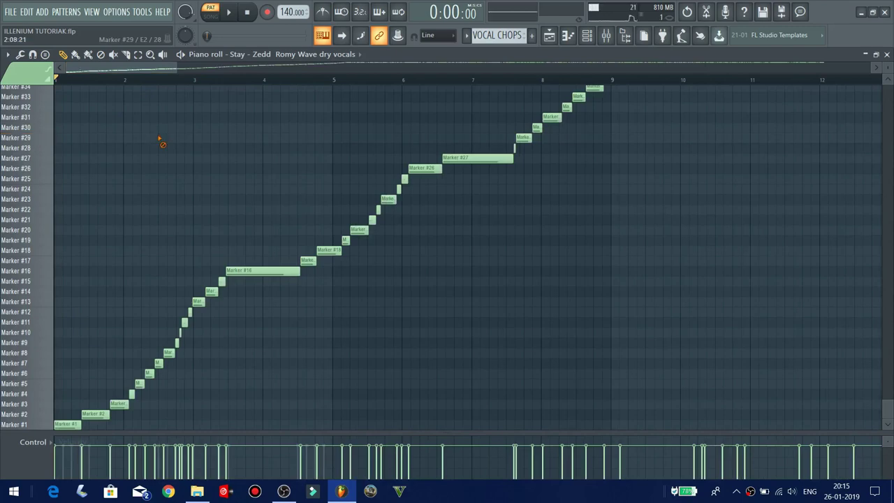
- Cut all the slice notes from the piano roll and place a Marker #40 note at bar 1 and a Marker #38 note late in bar 1
{"action": "key", "text": "ctrl+x"}
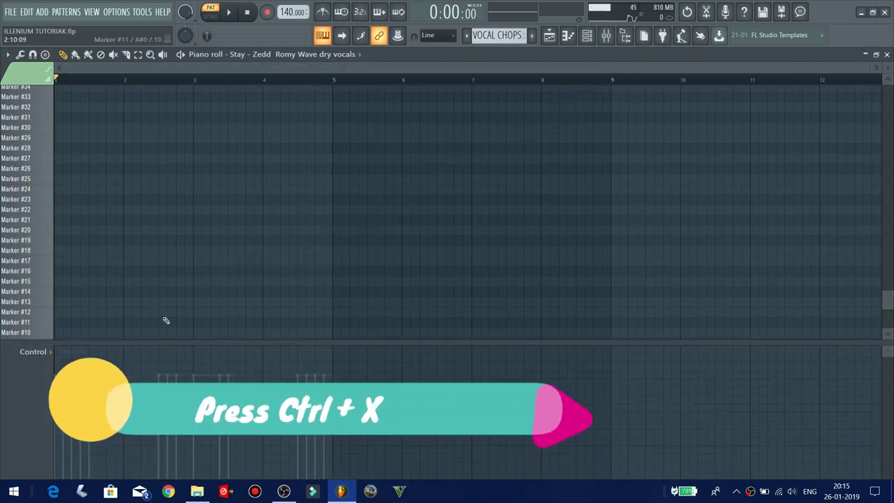
{"action": "scroll", "coordinate": [24, 168], "scroll_direction": "up", "scroll_amount": 3}
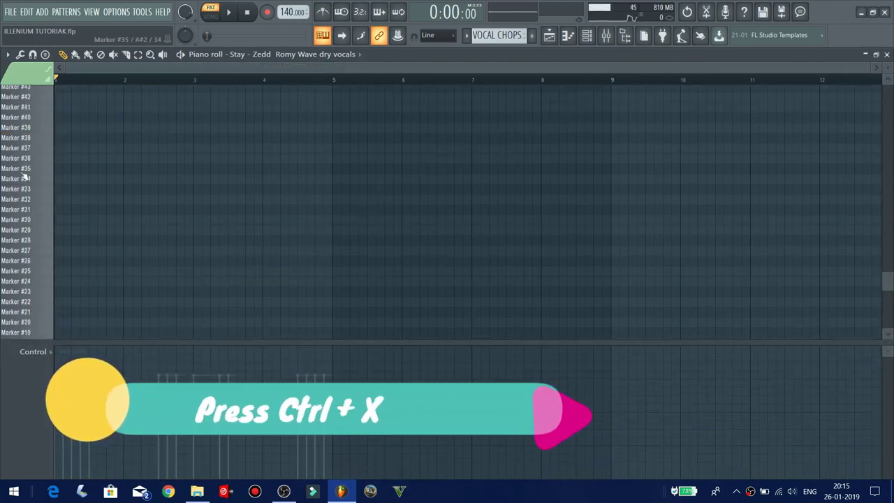
{"action": "left_click", "coordinate": [58, 117]}
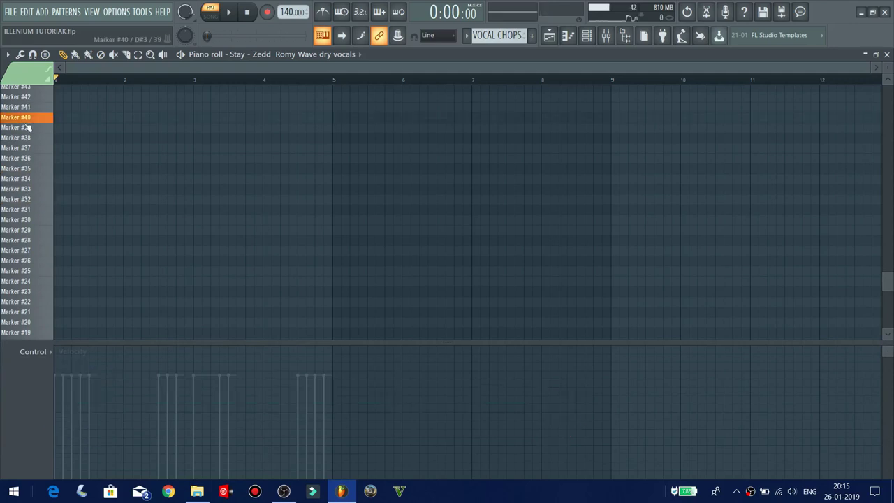
{"action": "left_click", "coordinate": [106, 139]}
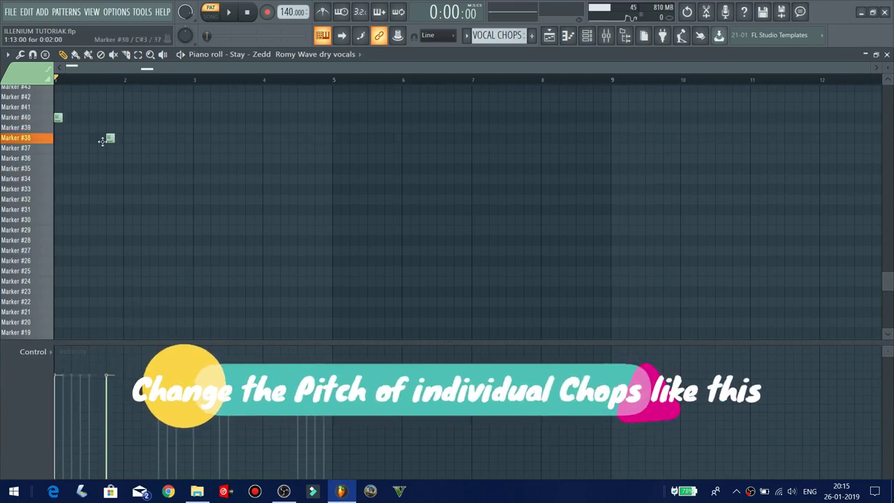
- Show note fine pitch in the piano roll's control lane and play the placed chops
{"action": "left_click", "coordinate": [33, 351]}
{"action": "left_click", "coordinate": [60, 424]}
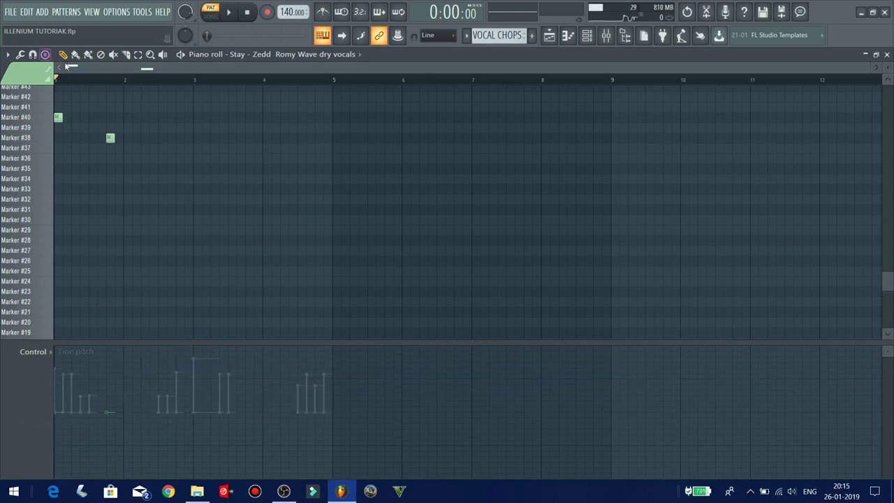
{"action": "left_click", "coordinate": [51, 354]}
{"action": "left_click", "coordinate": [59, 422]}
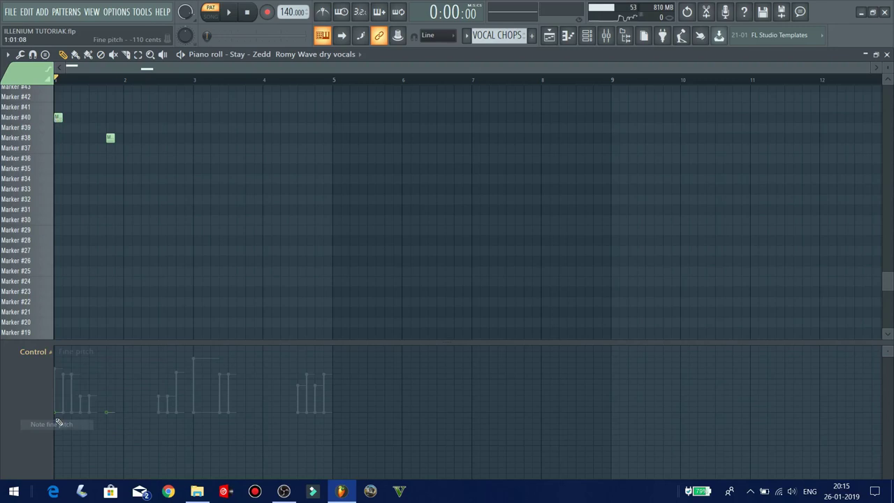
{"action": "key", "text": "space"}
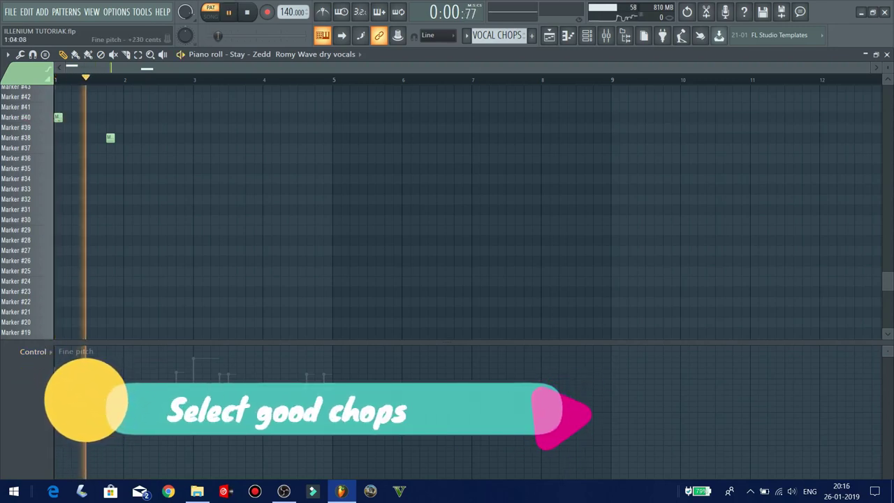
{"action": "key", "text": "space"}
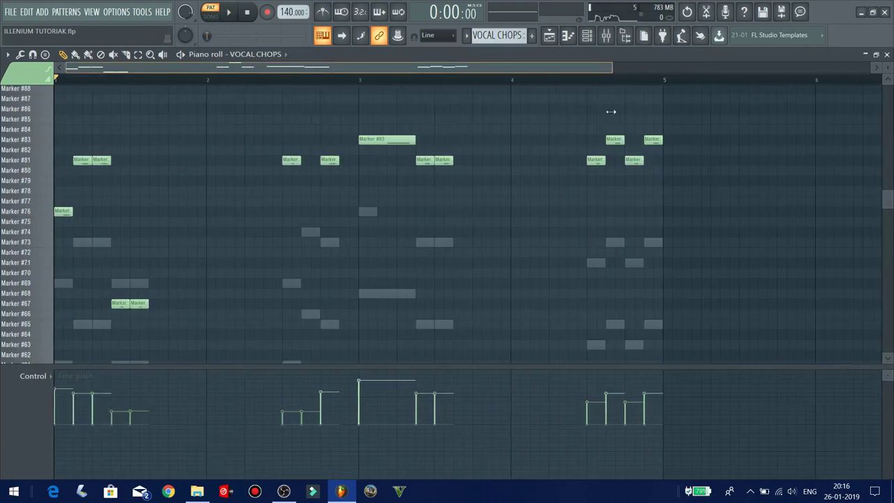
- Play the finished chop sequence in the VOCAL CHOPS channel's piano roll and close the piano roll
{"action": "key", "text": "space"}
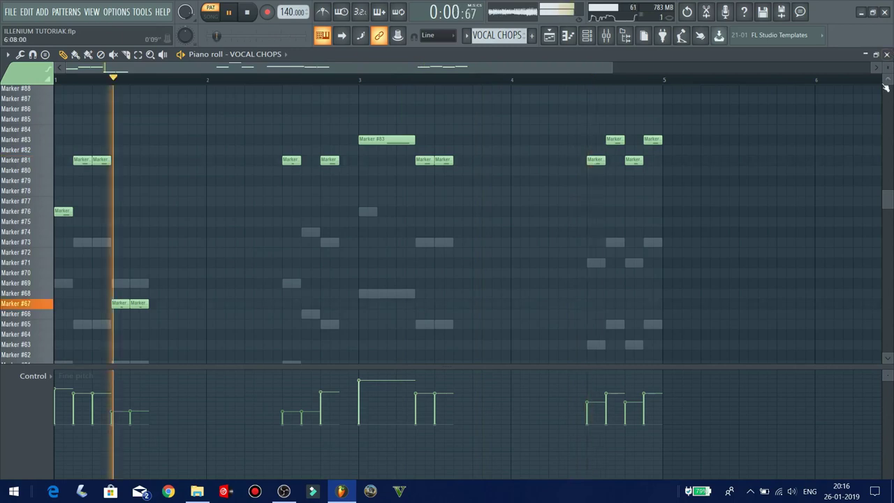
{"action": "left_click", "coordinate": [887, 55]}
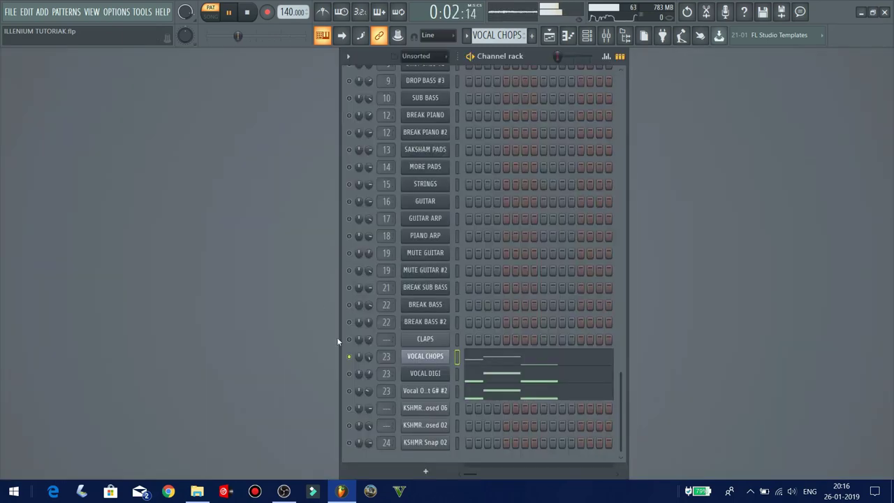
- Inspect the VOCAL DIGI channel's Nexus preset and the Vocal One-Shot G# #2 channel settings, toggling the one-shot channel's solo while the pattern plays
{"action": "left_click", "coordinate": [433, 377]}
{"action": "left_click", "coordinate": [435, 380]}
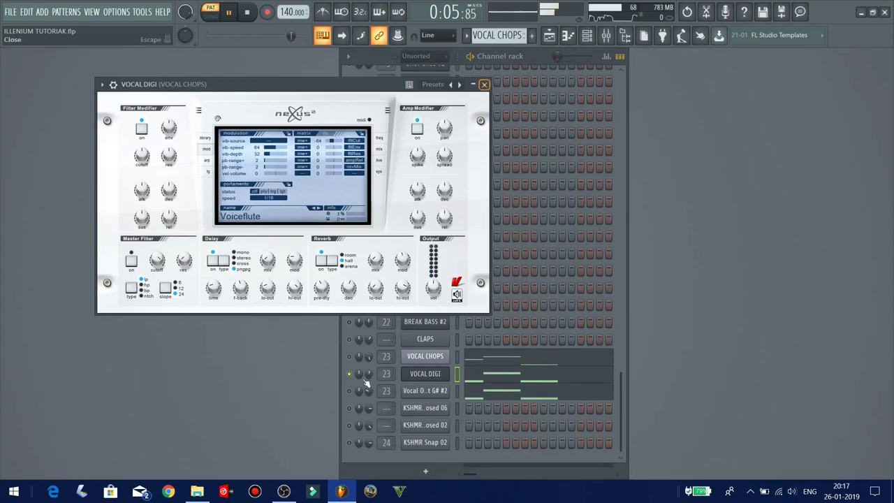
{"action": "key", "text": "Escape"}
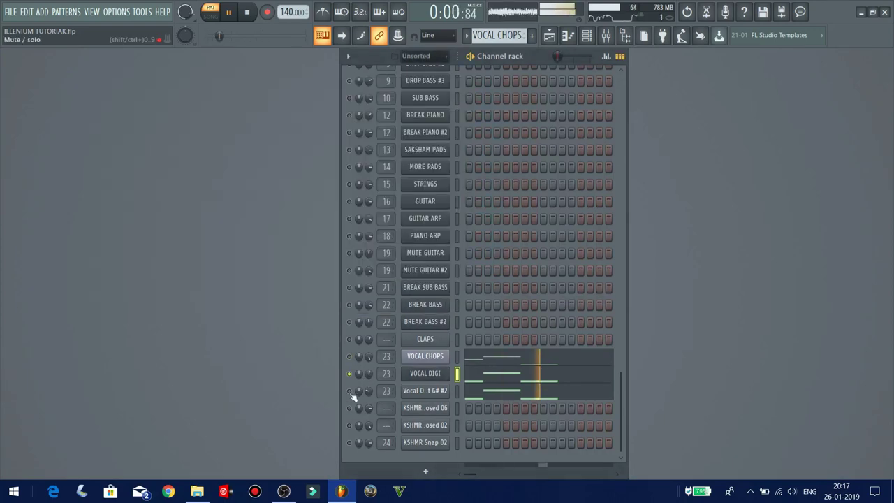
{"action": "left_click", "coordinate": [425, 391]}
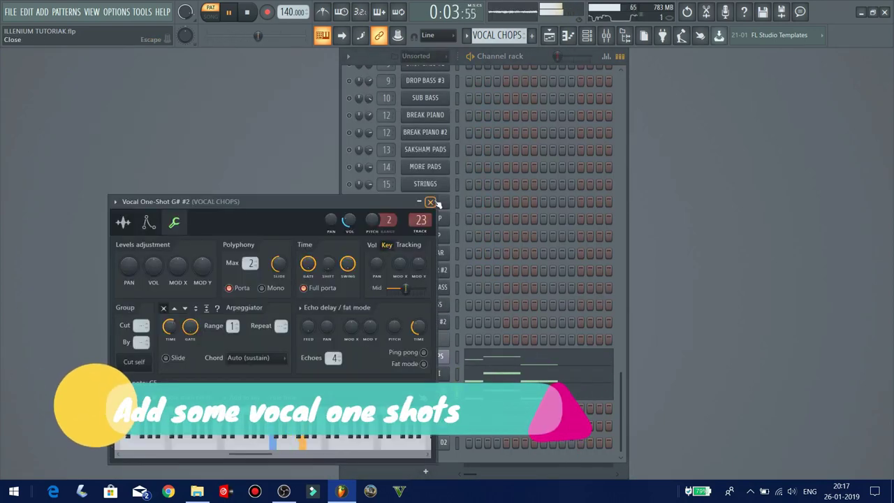
{"action": "left_click", "coordinate": [431, 202]}
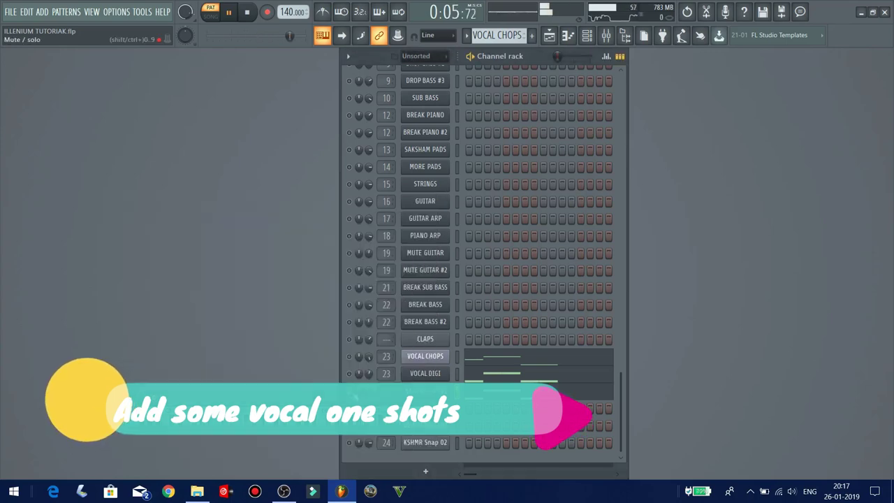
{"action": "right_click", "coordinate": [350, 391]}
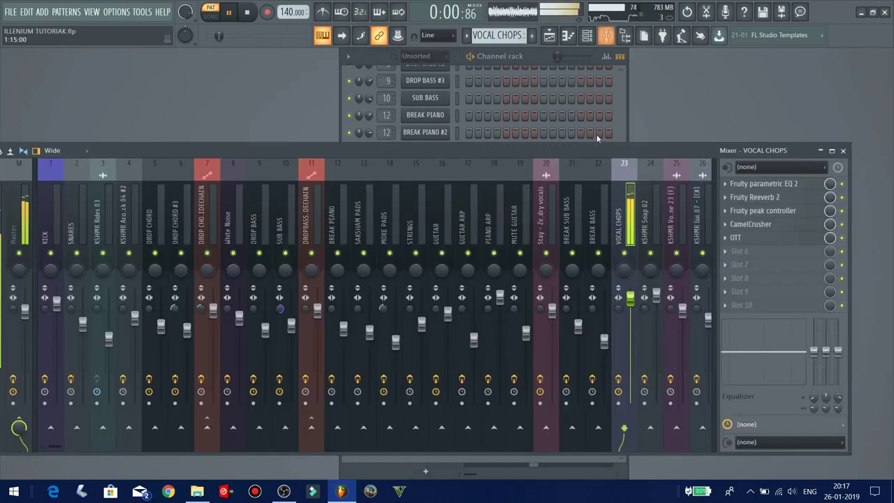
- Inspect the Fruity peak controller, CamelCrusher and OTT effects on the VOCAL CHOPS mixer track and close the mixer
{"action": "left_click", "coordinate": [772, 212]}
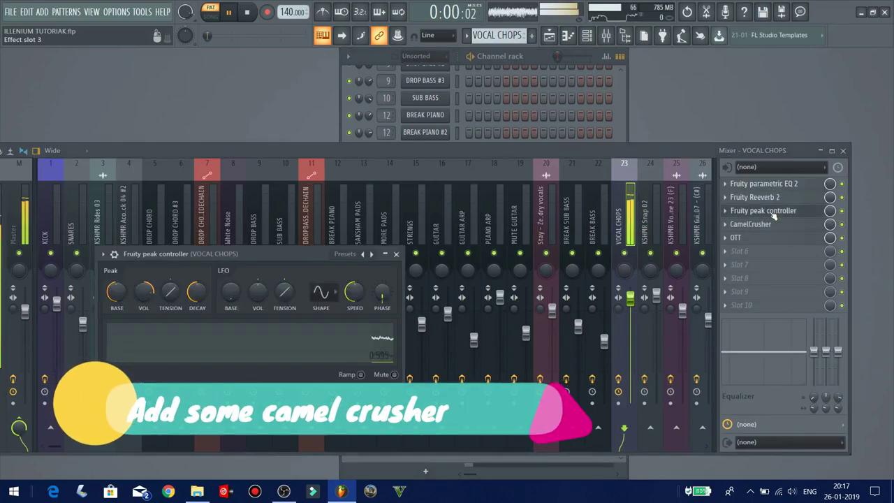
{"action": "left_click", "coordinate": [765, 224]}
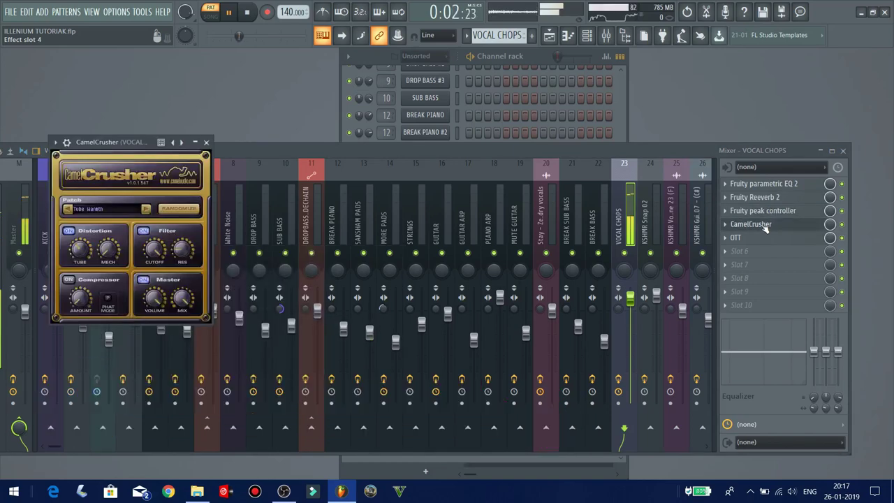
{"action": "left_click", "coordinate": [765, 224]}
{"action": "left_click", "coordinate": [740, 238]}
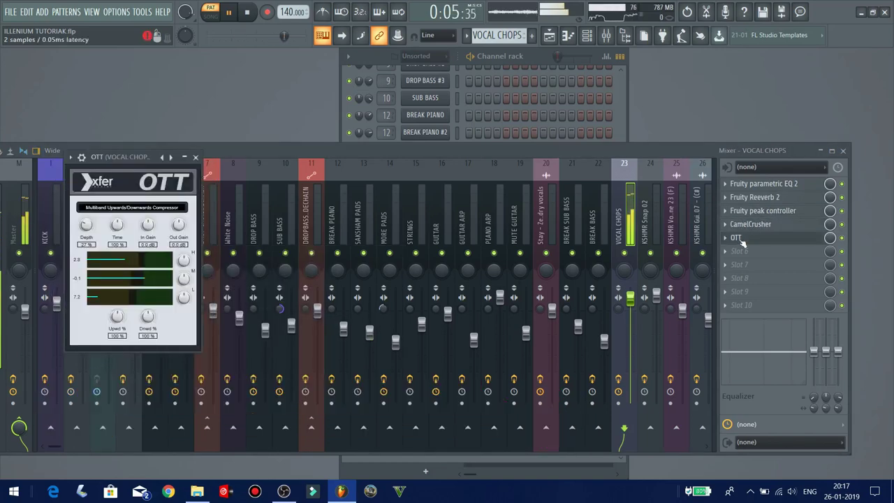
{"action": "left_click", "coordinate": [843, 151]}
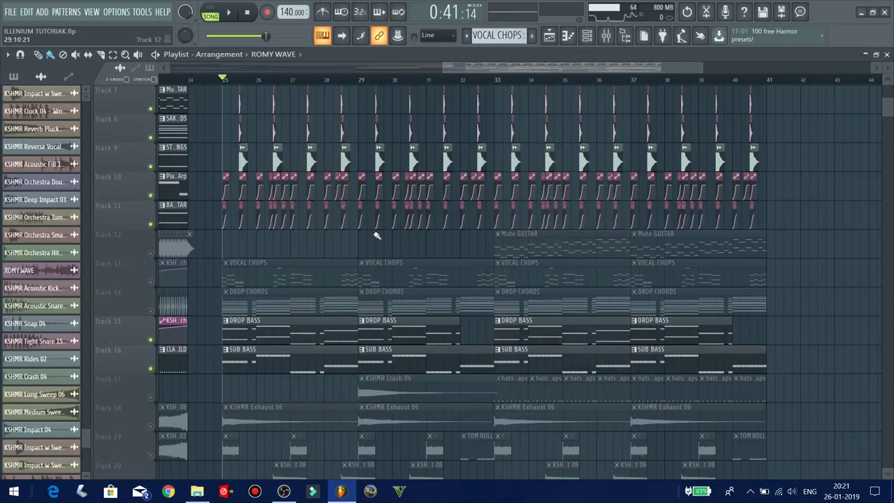
- Open the mixer from the playlist and select the DROPBASS SIDECHAIN track to show its Fruity Balance effect
{"action": "scroll", "coordinate": [375, 236], "scroll_direction": "up", "scroll_amount": 3}
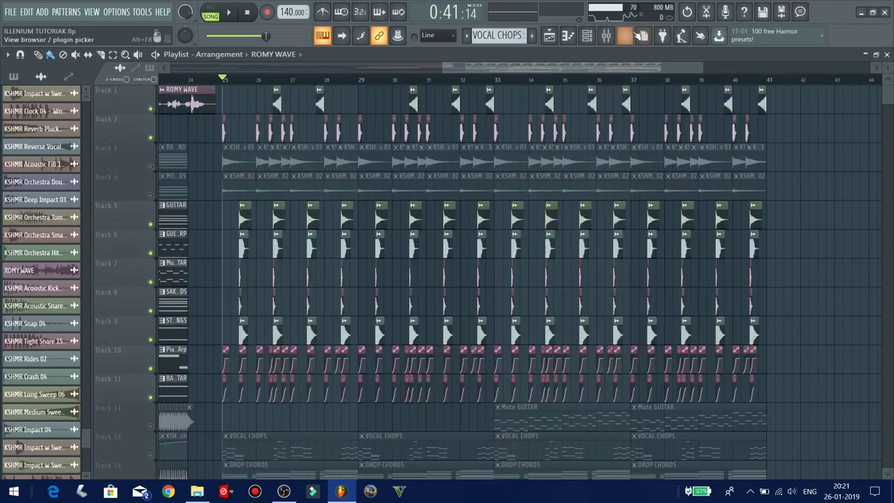
{"action": "left_click", "coordinate": [606, 36]}
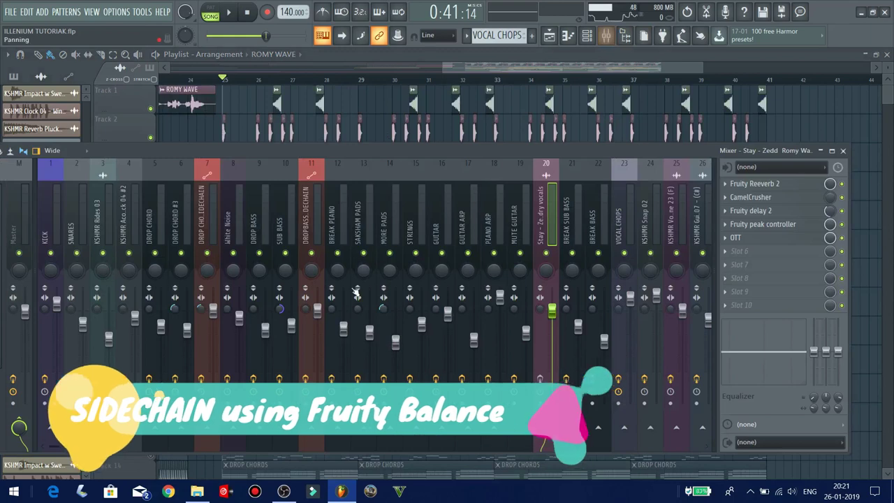
{"action": "left_click", "coordinate": [314, 222]}
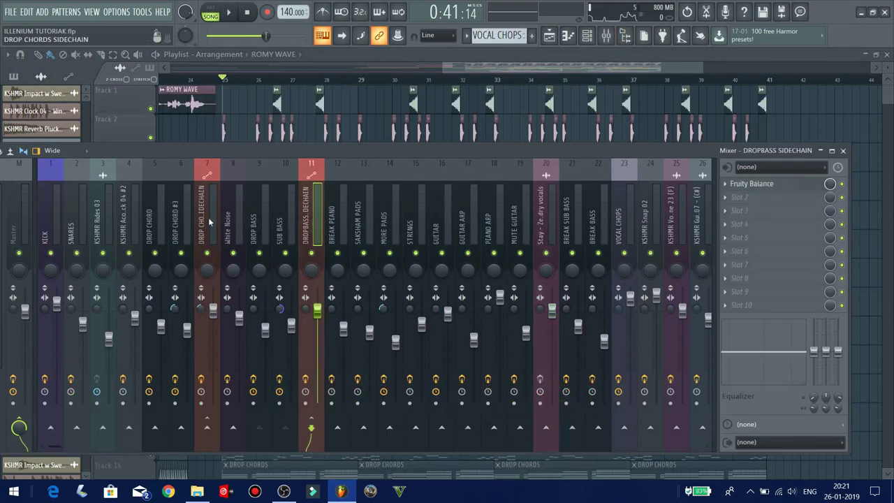
- Select the SUB BASS and DROP BASS mixer tracks together and open the routing options for sending them to the DROPBASS SIDECHAIN track
{"action": "left_click", "coordinate": [277, 222]}
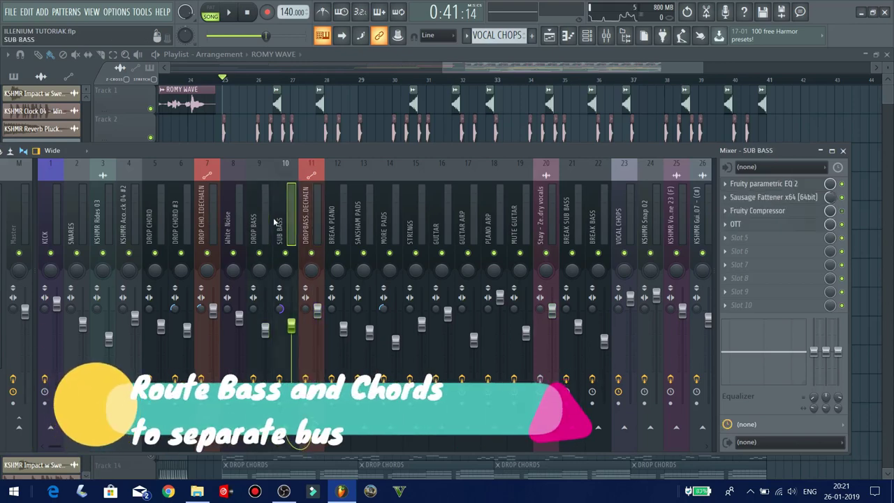
{"action": "left_click", "coordinate": [260, 222], "text": "ctrl"}
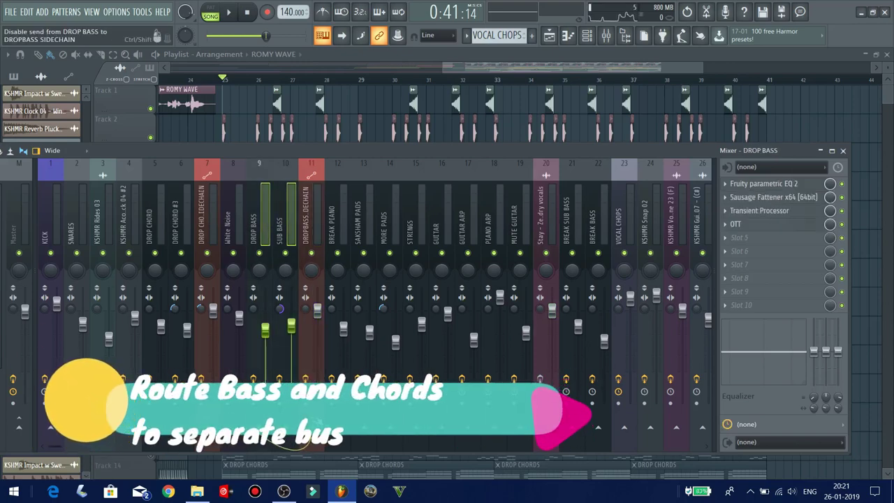
{"action": "right_click", "coordinate": [311, 426]}
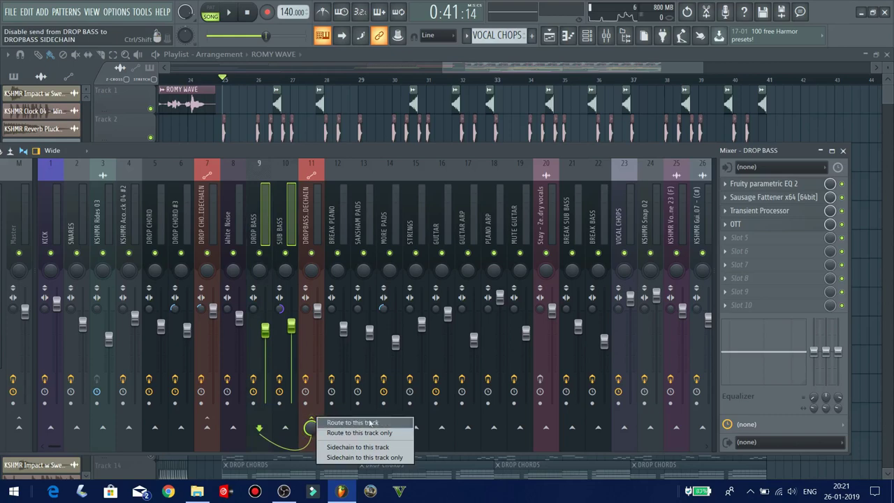
- View the Fruity Balance volume control on the DROPBASS SIDECHAIN track, close the plugin and close the mixer
{"action": "left_click", "coordinate": [319, 224]}
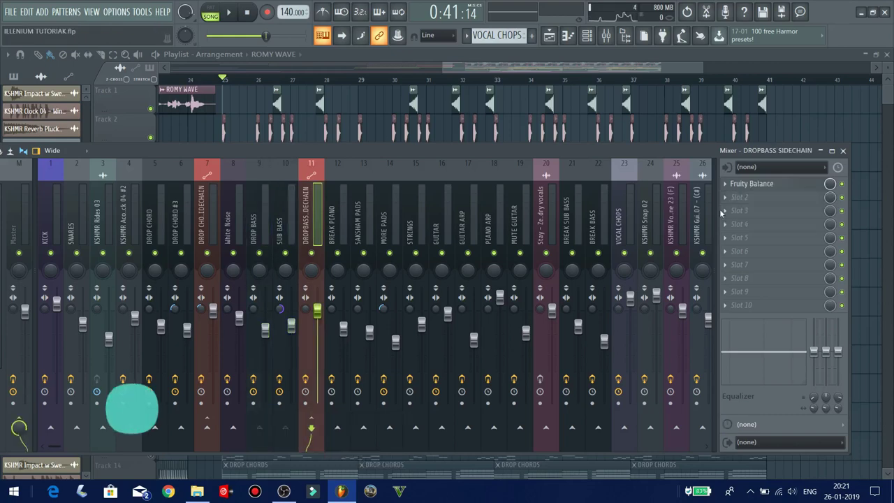
{"action": "left_click", "coordinate": [751, 183]}
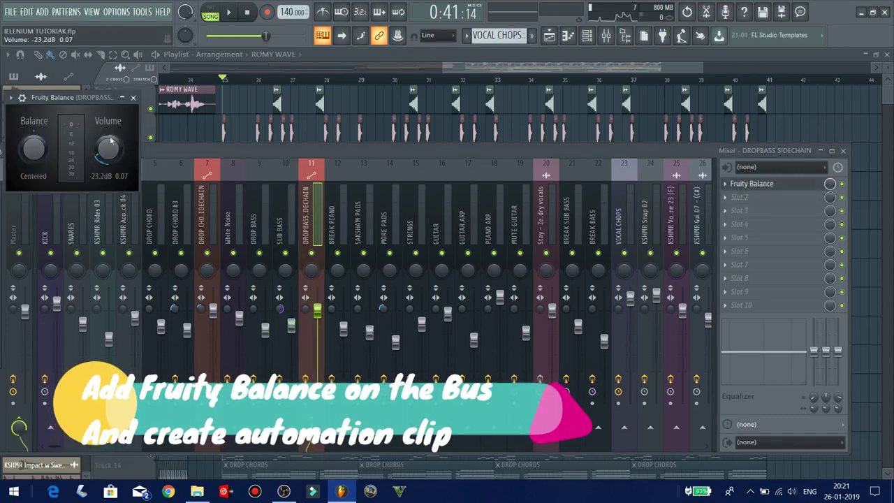
{"action": "left_click", "coordinate": [135, 98]}
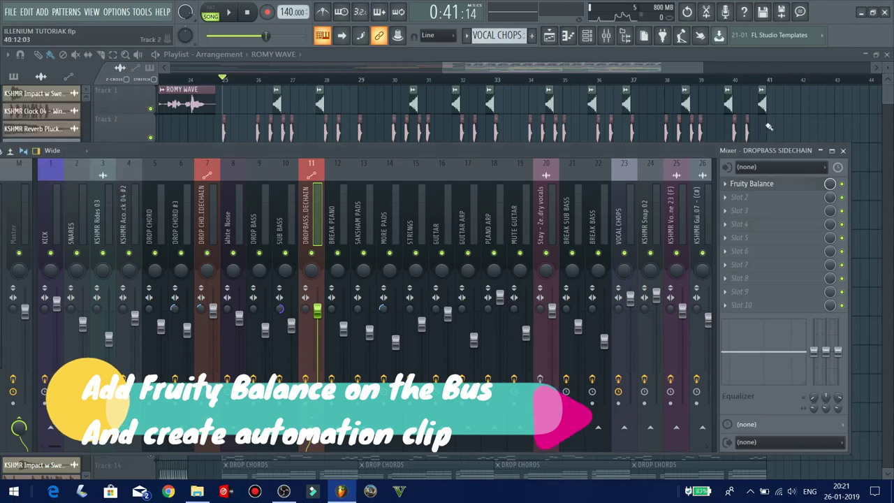
{"action": "left_click", "coordinate": [843, 151]}
- Play the drop from bar 25 and examine the Fruity Balance volume automation clips against the kicks, snares and bass patterns
{"action": "scroll", "coordinate": [512, 119], "scroll_direction": "up", "scroll_amount": 4}
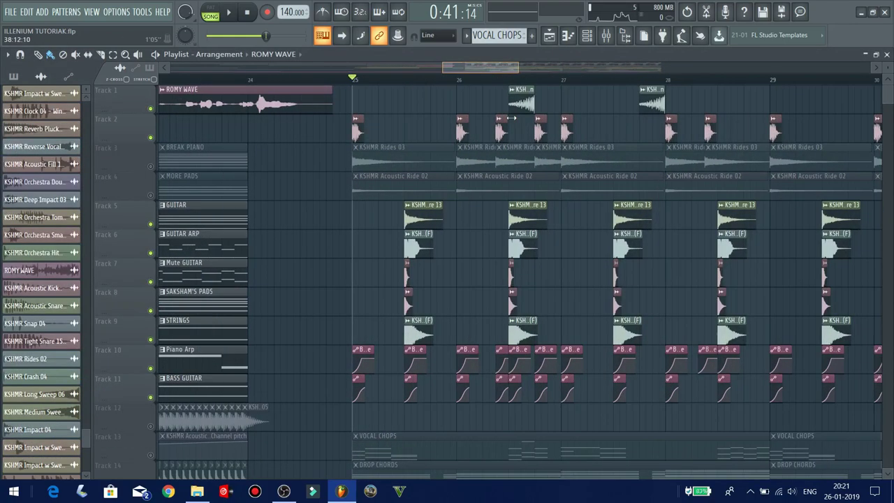
{"action": "scroll", "coordinate": [496, 121], "scroll_direction": "up", "scroll_amount": 2}
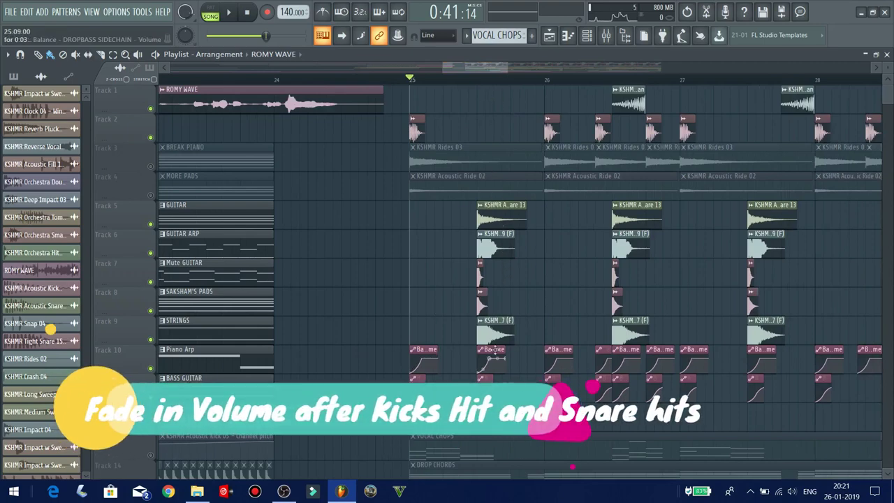
{"action": "key", "text": "space"}
{"action": "scroll", "coordinate": [531, 84], "scroll_direction": "down", "scroll_amount": 4}
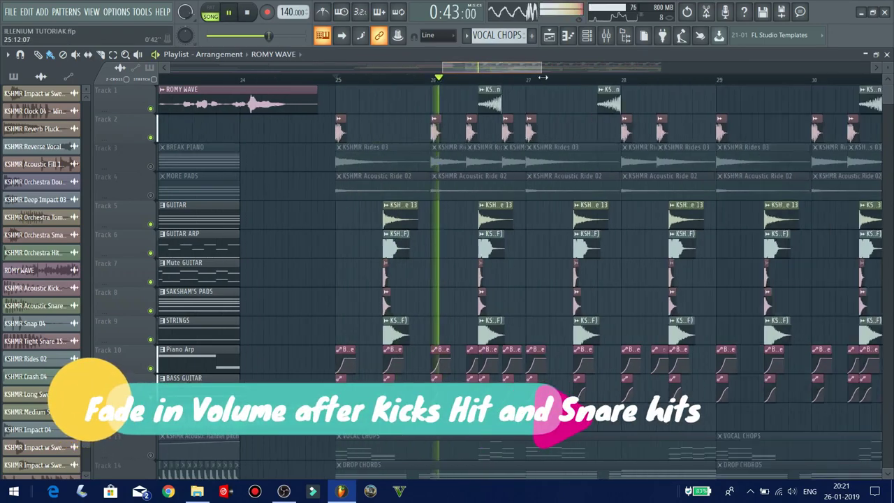
{"action": "scroll", "coordinate": [542, 338], "scroll_direction": "down", "scroll_amount": 2}
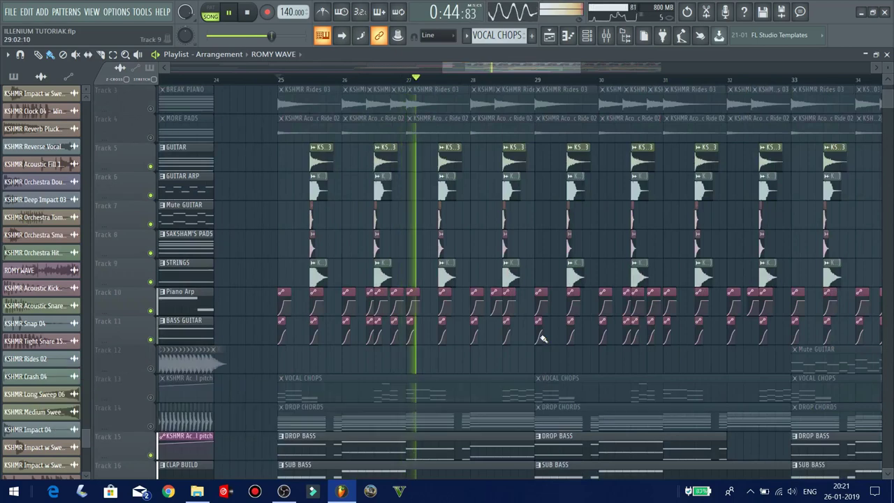
{"action": "scroll", "coordinate": [543, 339], "scroll_direction": "down", "scroll_amount": 4}
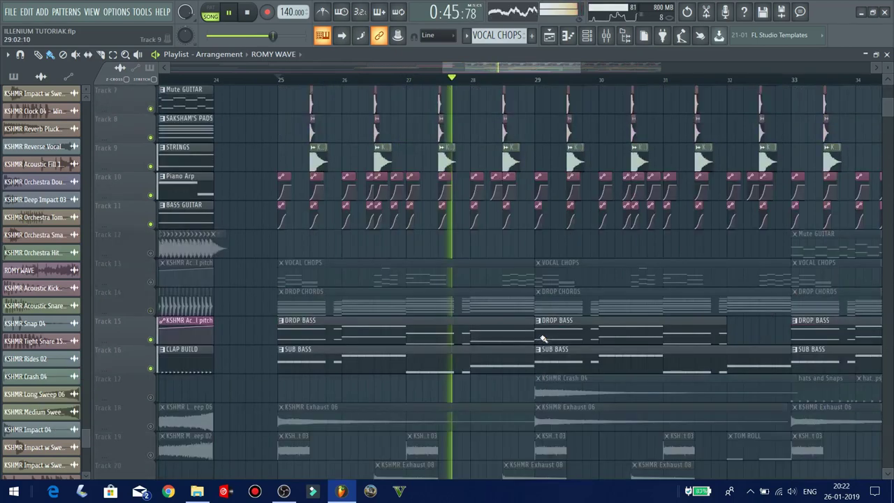
{"action": "key", "text": "space"}
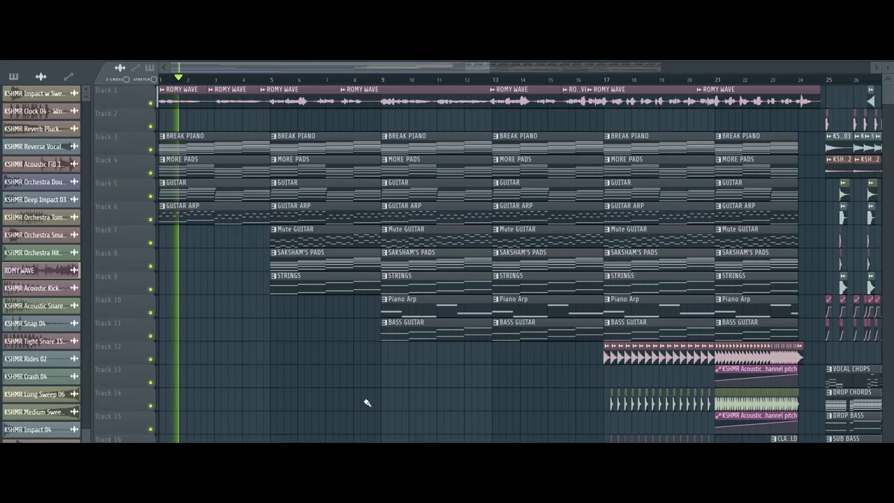
- Review the break and build-up clips across the playlist tracks while the song plays from the beginning
{"action": "scroll", "coordinate": [365, 396], "scroll_direction": "down", "scroll_amount": 5}
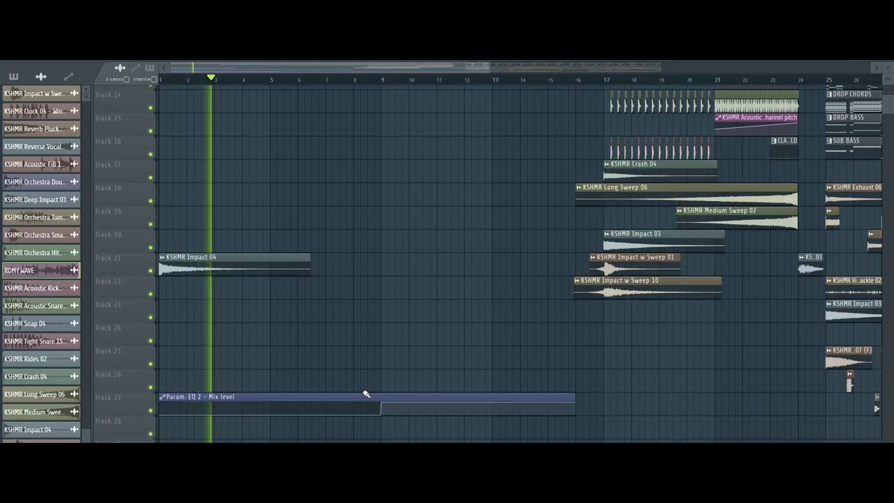
{"action": "scroll", "coordinate": [365, 394], "scroll_direction": "down", "scroll_amount": 3}
{"action": "scroll", "coordinate": [366, 393], "scroll_direction": "down", "scroll_amount": 2}
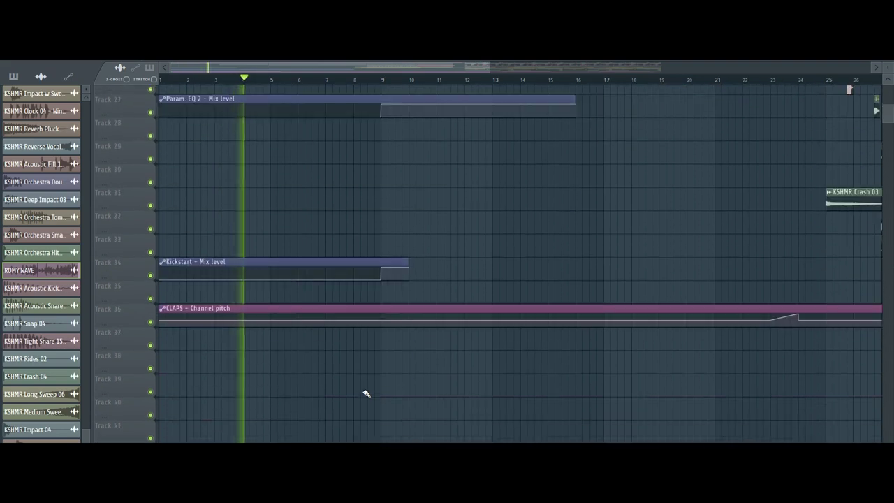
{"action": "scroll", "coordinate": [365, 393], "scroll_direction": "up", "scroll_amount": 7}
{"action": "scroll", "coordinate": [365, 394], "scroll_direction": "up", "scroll_amount": 5}
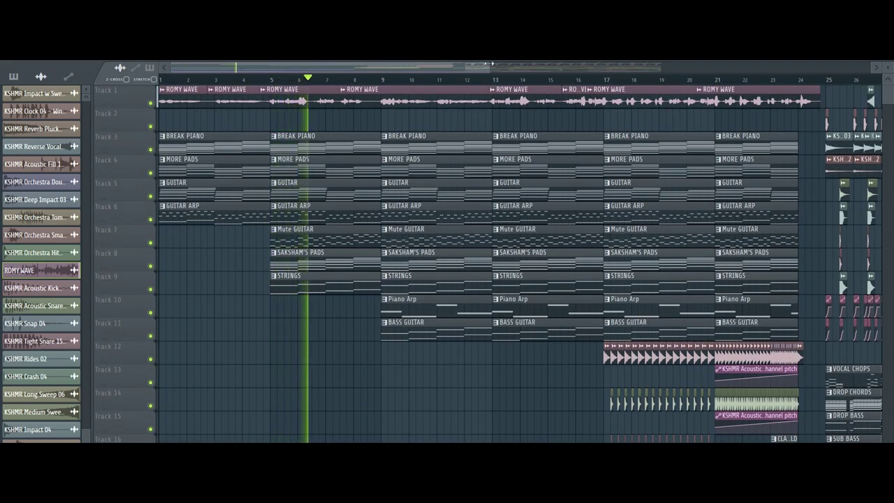
{"action": "scroll", "coordinate": [470, 69], "scroll_direction": "down", "scroll_amount": 1}
{"action": "scroll", "coordinate": [469, 70], "scroll_direction": "down", "scroll_amount": 3}
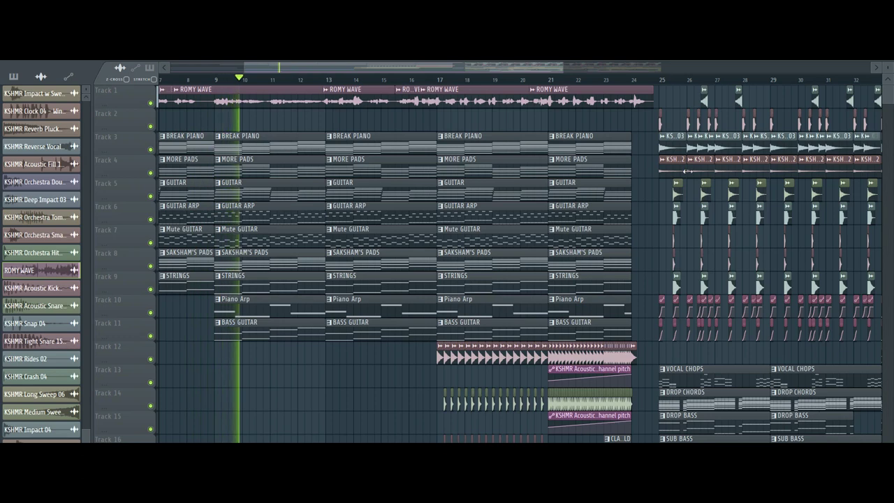
{"action": "scroll", "coordinate": [689, 171], "scroll_direction": "down", "scroll_amount": 3}
{"action": "scroll", "coordinate": [688, 171], "scroll_direction": "up", "scroll_amount": 2}
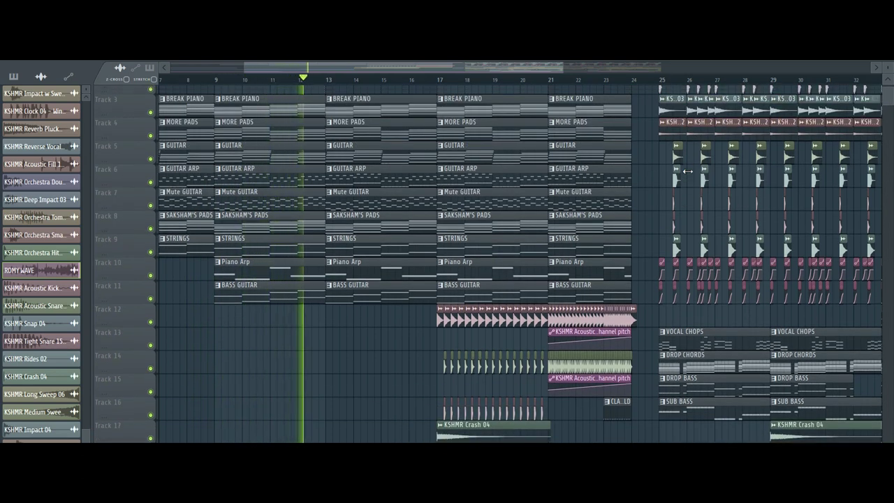
{"action": "scroll", "coordinate": [688, 172], "scroll_direction": "up", "scroll_amount": 2}
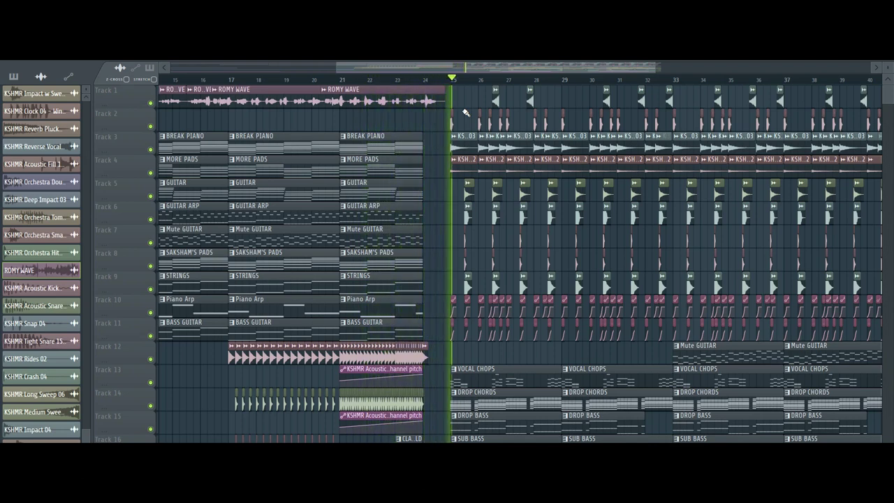
- Review the drop's drum, bass, impact and transition clips across the playlist tracks as playback enters bar 25
{"action": "scroll", "coordinate": [517, 252], "scroll_direction": "down", "scroll_amount": 8}
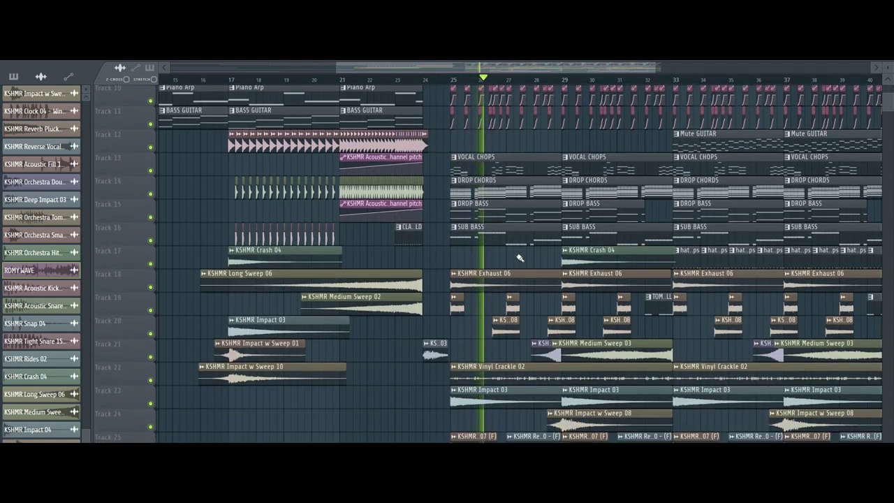
{"action": "scroll", "coordinate": [520, 258], "scroll_direction": "down", "scroll_amount": 3}
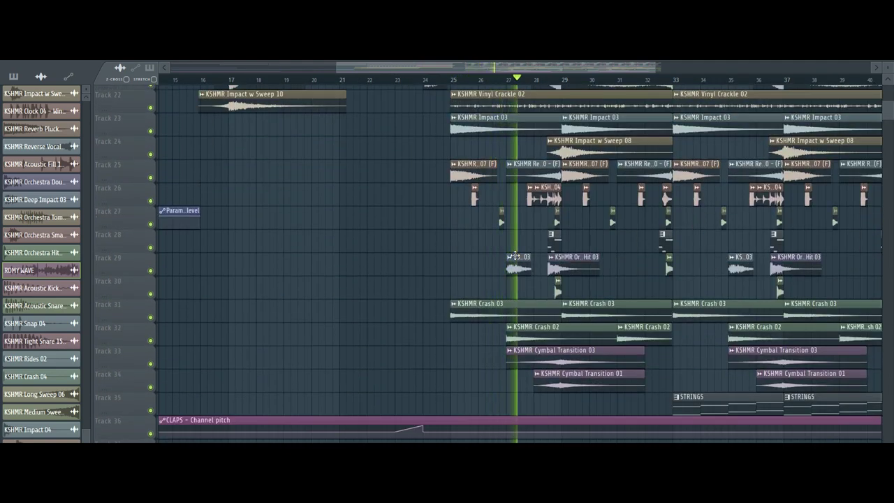
{"action": "scroll", "coordinate": [516, 256], "scroll_direction": "up", "scroll_amount": 10}
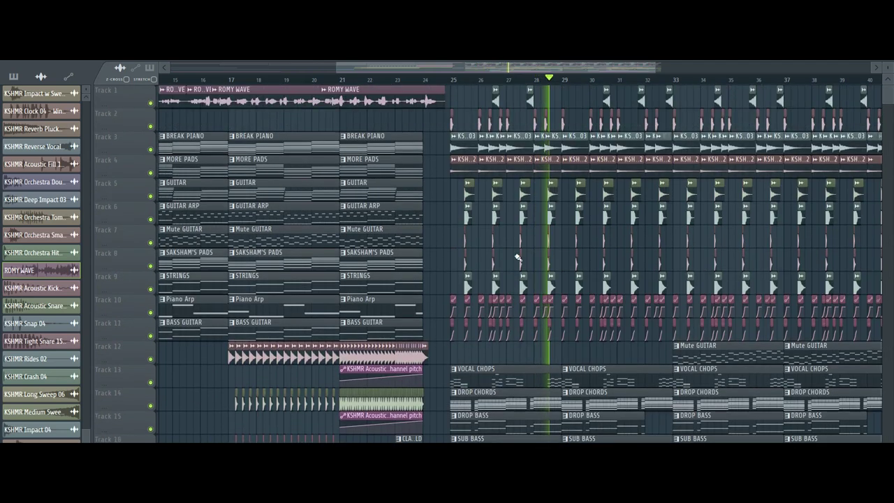
{"action": "scroll", "coordinate": [558, 120], "scroll_direction": "down", "scroll_amount": 1}
{"action": "scroll", "coordinate": [557, 121], "scroll_direction": "up", "scroll_amount": 1}
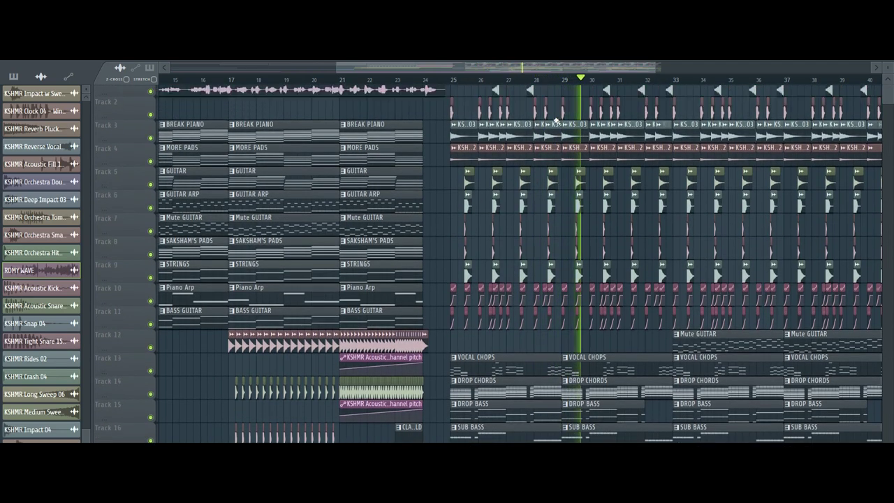
{"action": "scroll", "coordinate": [572, 73], "scroll_direction": "down", "scroll_amount": 3}
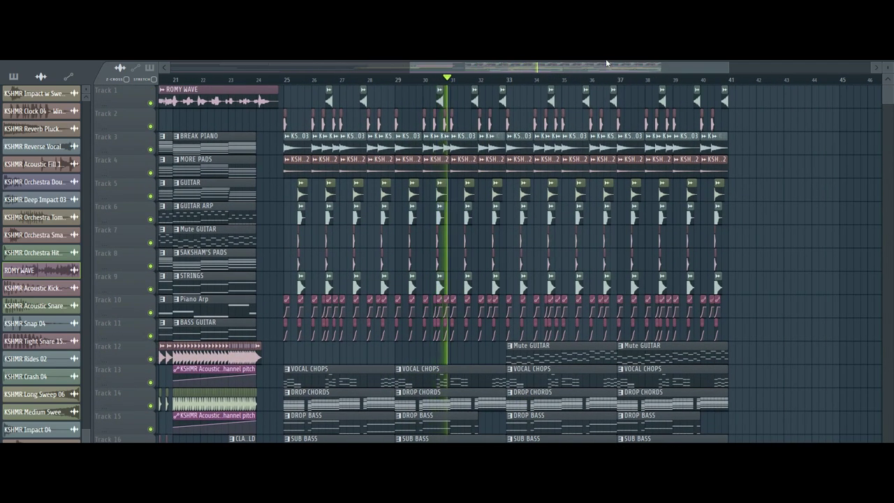
- Fit the playlist view to the drop from bar 25 and examine its second half through to the song's end during playback
{"action": "left_click_drag", "start_coordinate": [733, 66], "coordinate": [655, 85]}
{"action": "left_click_drag", "start_coordinate": [410, 66], "coordinate": [463, 68]}
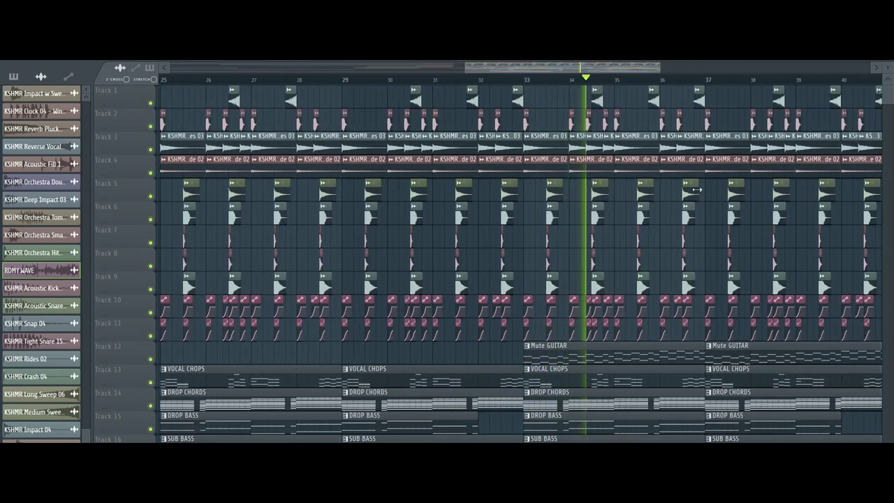
{"action": "scroll", "coordinate": [697, 189], "scroll_direction": "down", "scroll_amount": 10}
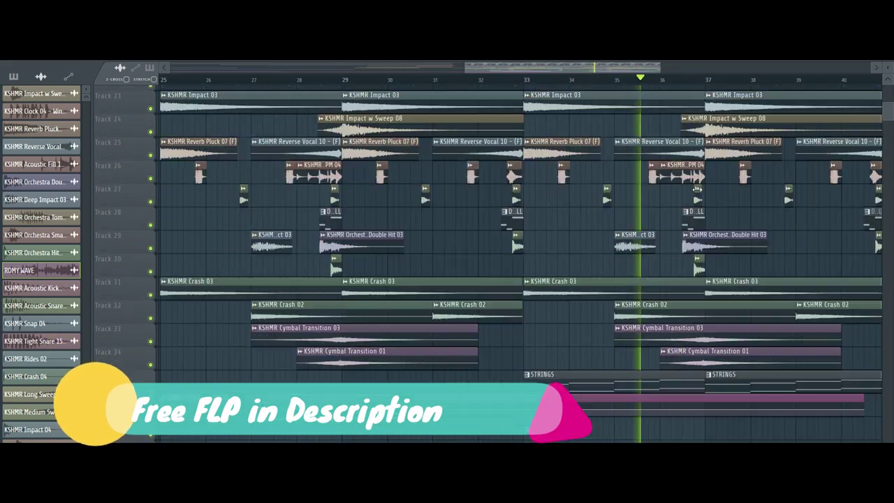
{"action": "scroll", "coordinate": [697, 190], "scroll_direction": "down", "scroll_amount": 1}
{"action": "scroll", "coordinate": [696, 189], "scroll_direction": "up", "scroll_amount": 1}
{"action": "scroll", "coordinate": [696, 189], "scroll_direction": "up", "scroll_amount": 3}
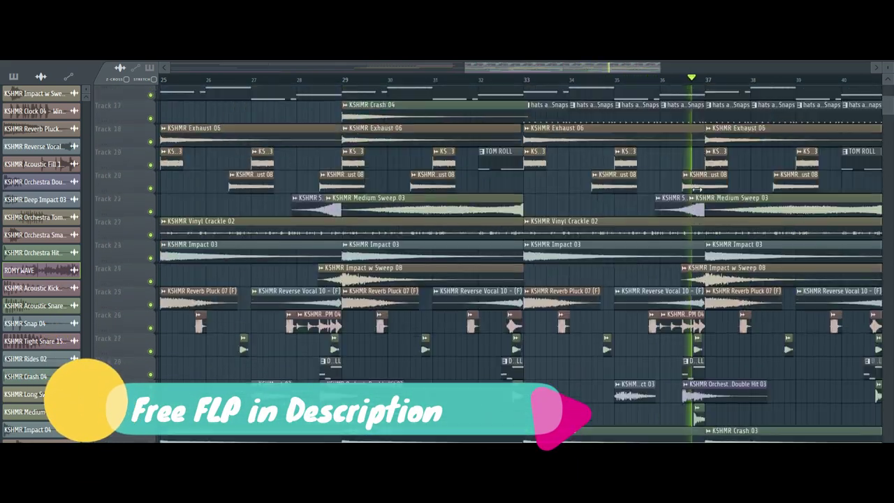
{"action": "scroll", "coordinate": [696, 190], "scroll_direction": "up", "scroll_amount": 8}
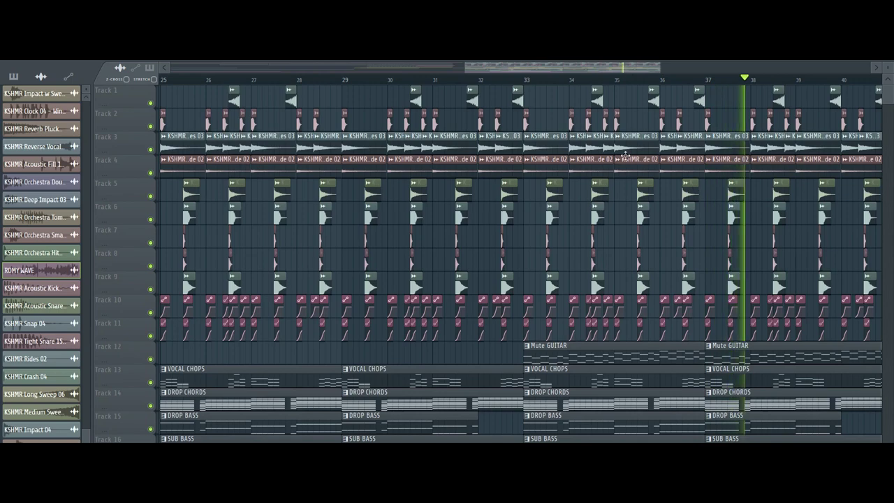
{"action": "scroll", "coordinate": [572, 109], "scroll_direction": "down", "scroll_amount": 3}
{"action": "scroll", "coordinate": [573, 105], "scroll_direction": "up", "scroll_amount": 3}
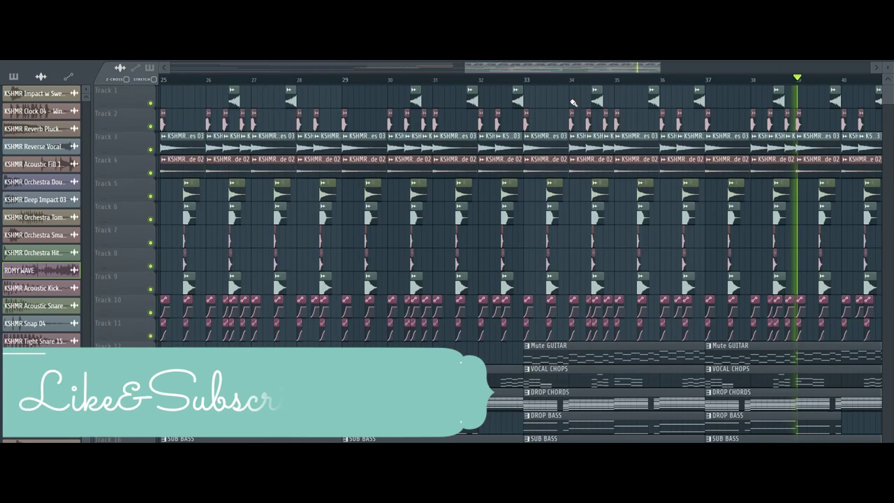
{"action": "scroll", "coordinate": [578, 66], "scroll_direction": "right", "scroll_amount": 5}
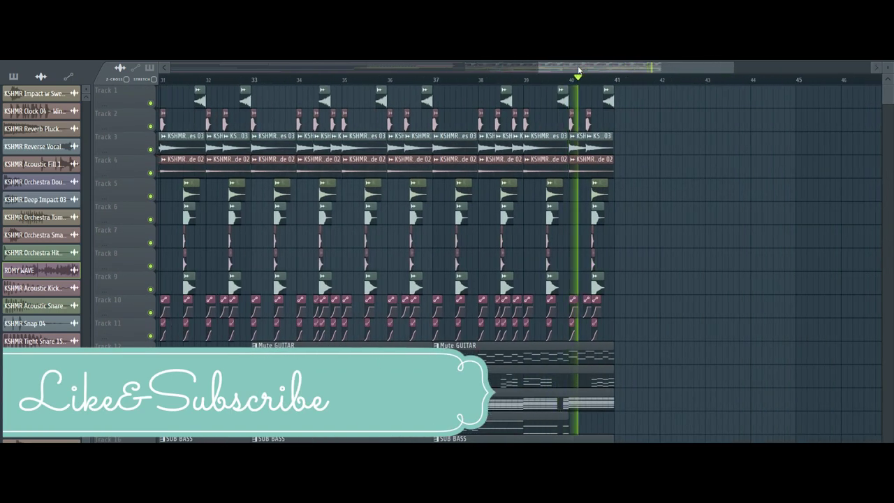